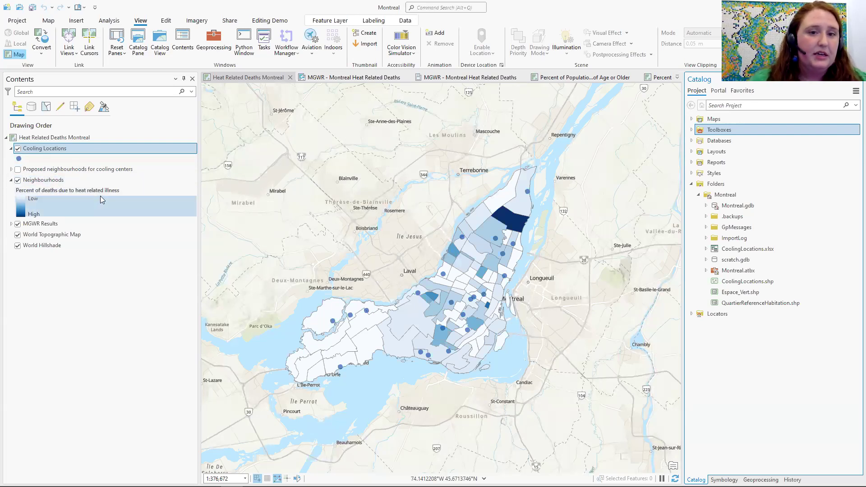
- Open the attribute table of the Cooling Locations layer and move the Location field ahead of Address
{"action": "right_click", "coordinate": [60, 154]}
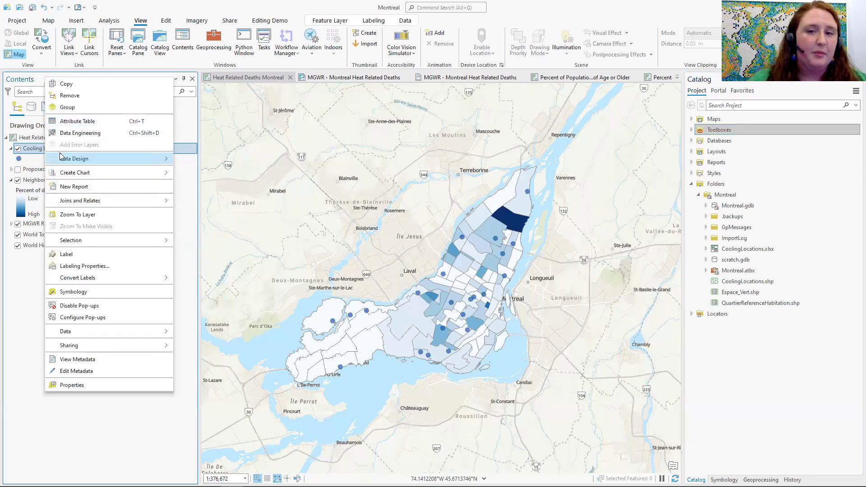
{"action": "mouse_move", "coordinate": [83, 173]}
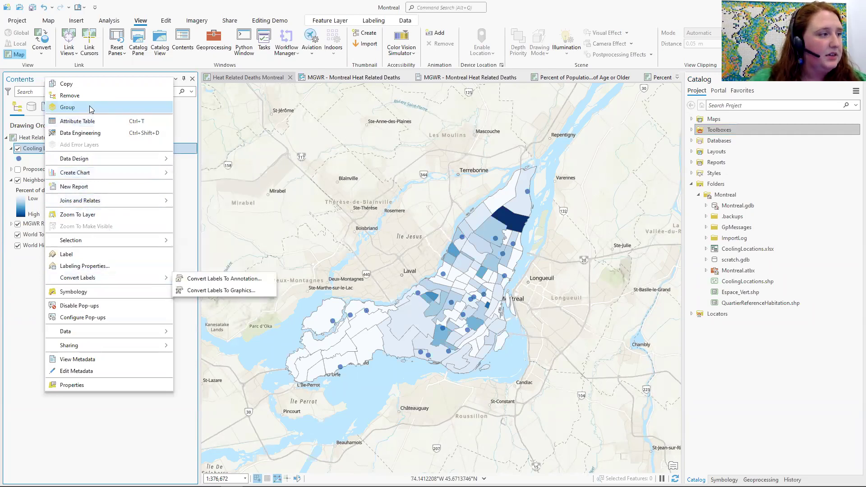
{"action": "left_click", "coordinate": [87, 121]}
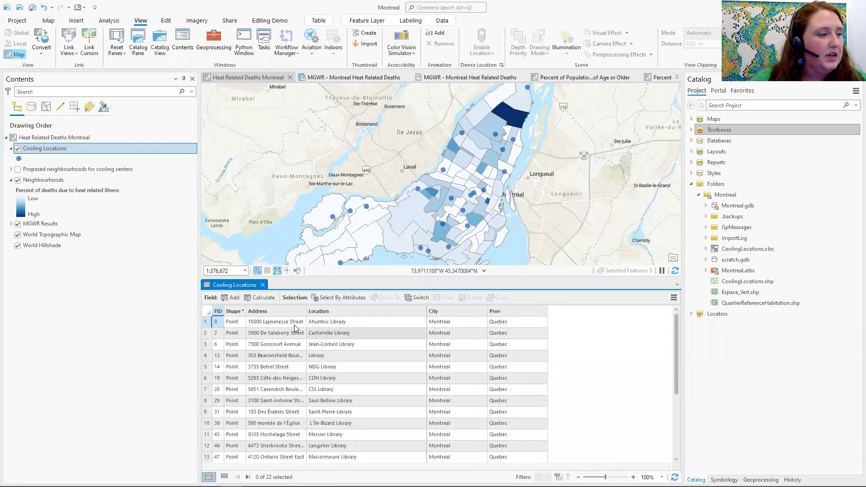
{"action": "mouse_move", "coordinate": [269, 314]}
{"action": "left_click_drag", "start_coordinate": [268, 314], "coordinate": [367, 314]}
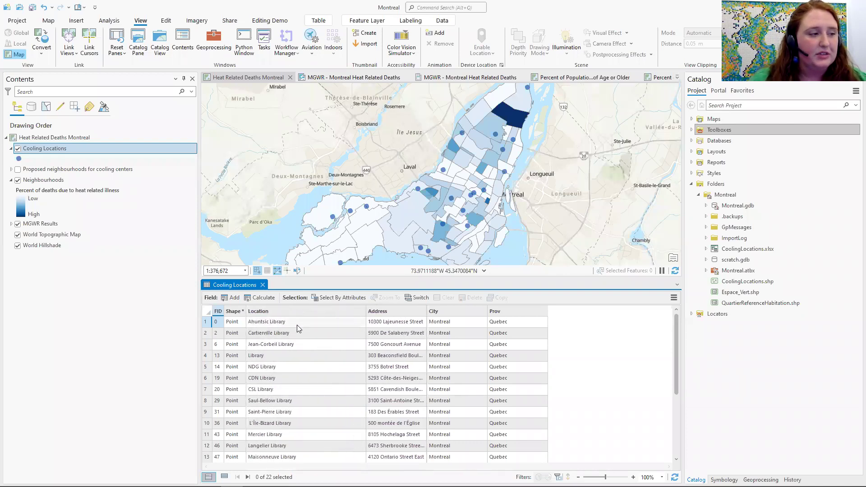
- Open the Export Features tool for the Cooling Locations layer
{"action": "right_click", "coordinate": [62, 152]}
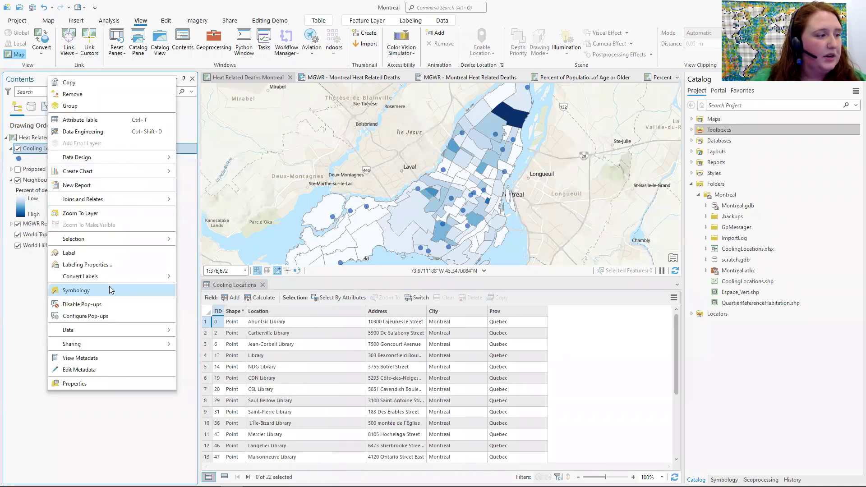
{"action": "mouse_move", "coordinate": [113, 336]}
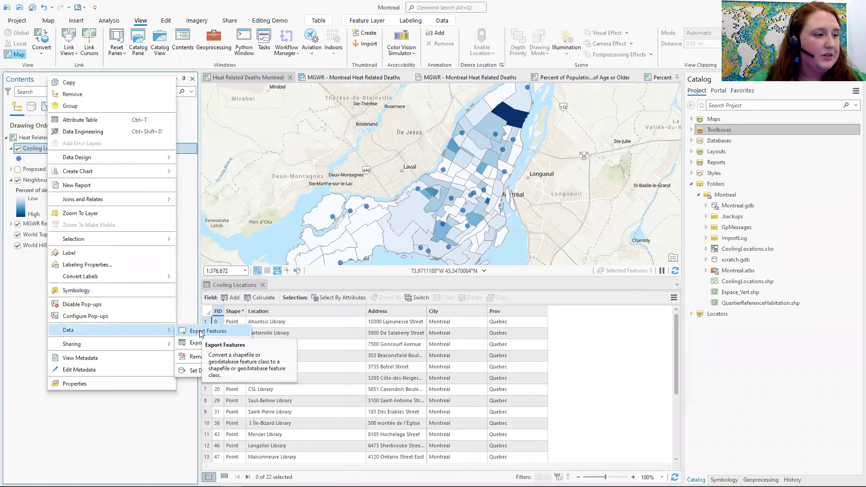
{"action": "left_click", "coordinate": [202, 331]}
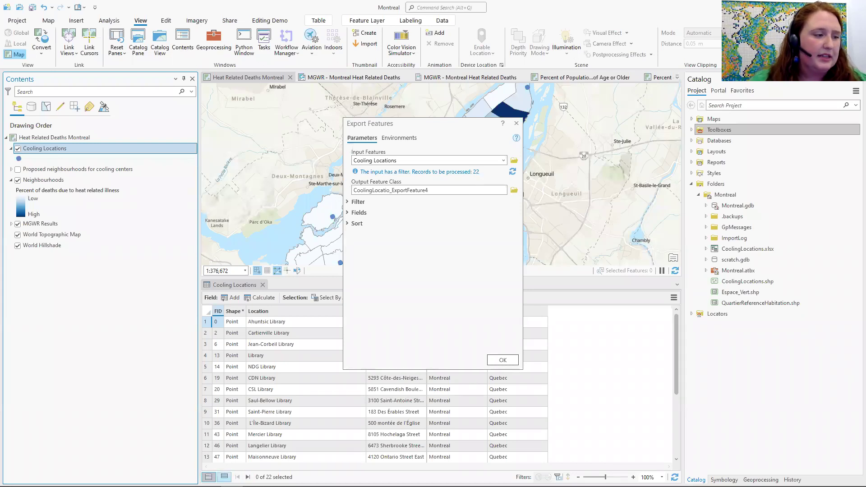
{"action": "left_click", "coordinate": [224, 476]}
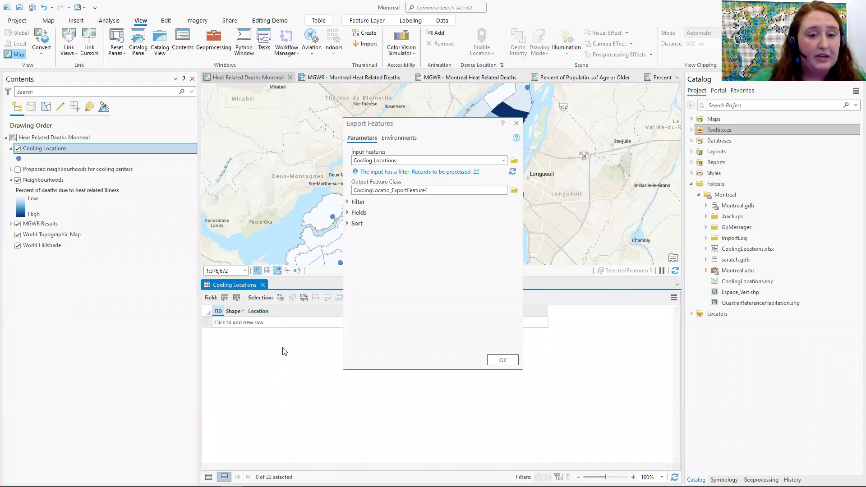
- Deactivate the library definition query on Cooling Locations and refresh the filtered record count of the export input
{"action": "right_click", "coordinate": [57, 148]}
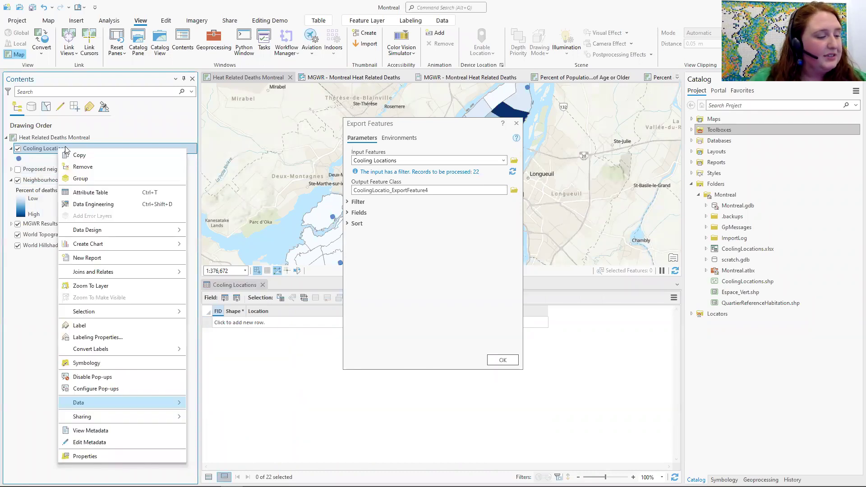
{"action": "left_click", "coordinate": [126, 457]}
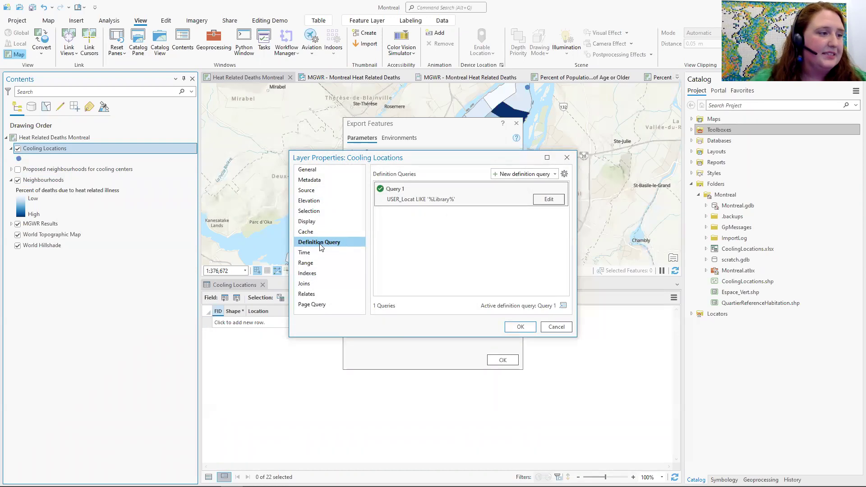
{"action": "left_click", "coordinate": [381, 189]}
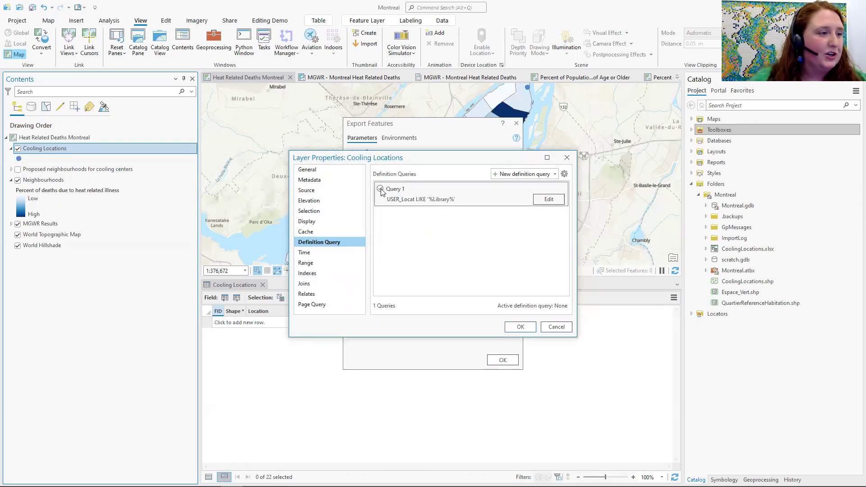
{"action": "left_click", "coordinate": [520, 327]}
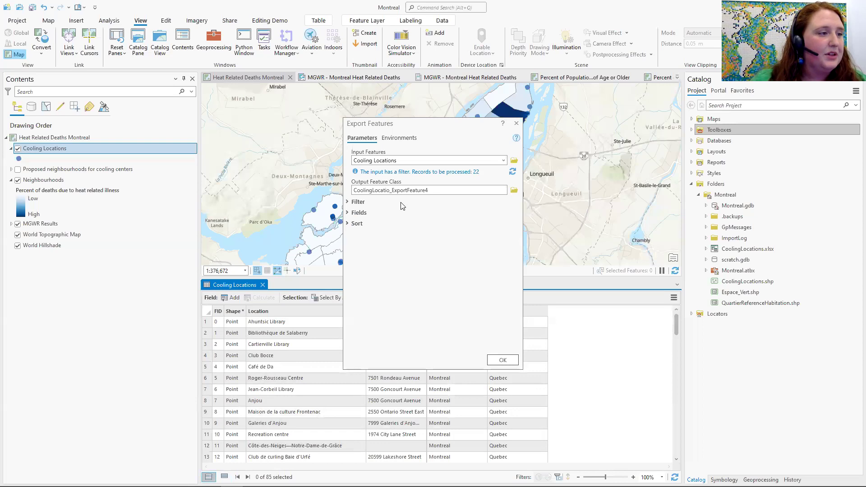
{"action": "left_click", "coordinate": [512, 171]}
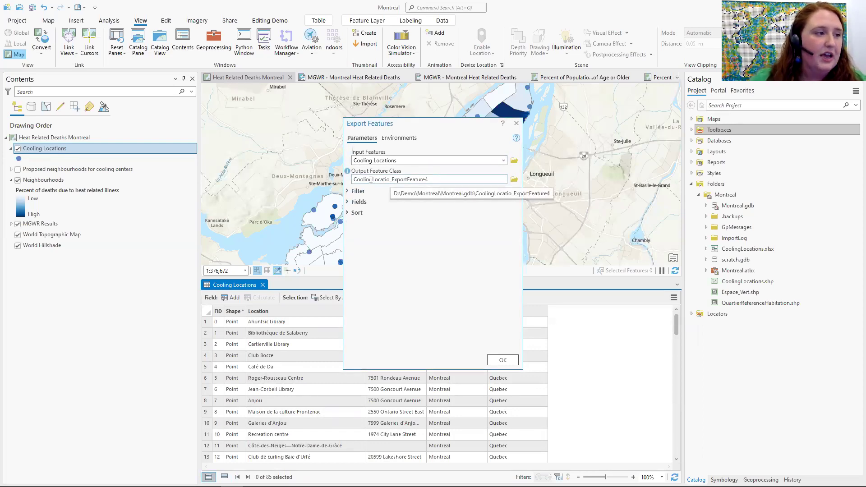
- Export Cooling Locations to the feature class CoolingLocatio_ExportFeature4, sorted by Location in ascending order
{"action": "left_click", "coordinate": [348, 203]}
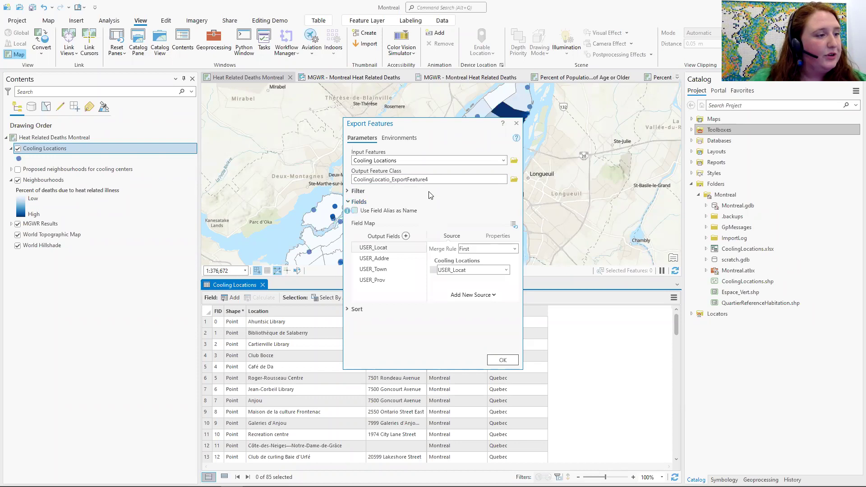
{"action": "left_click_drag", "start_coordinate": [424, 130], "coordinate": [619, 122]}
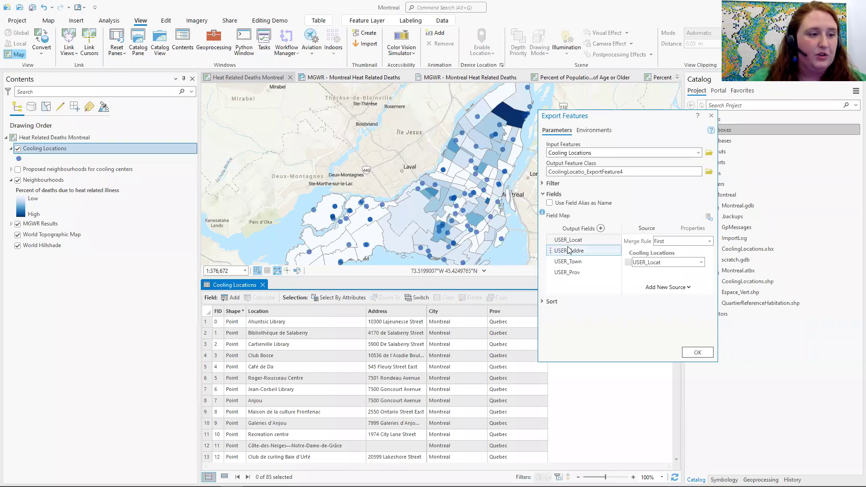
{"action": "left_click", "coordinate": [544, 304]}
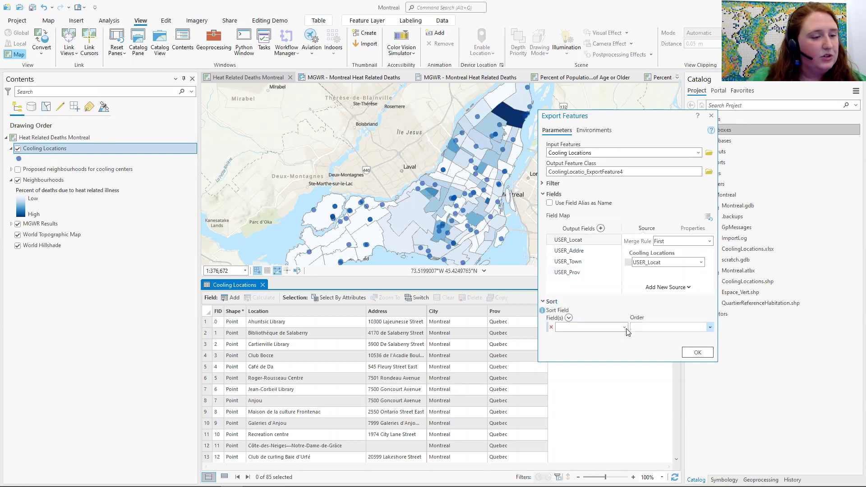
{"action": "left_click", "coordinate": [623, 328]}
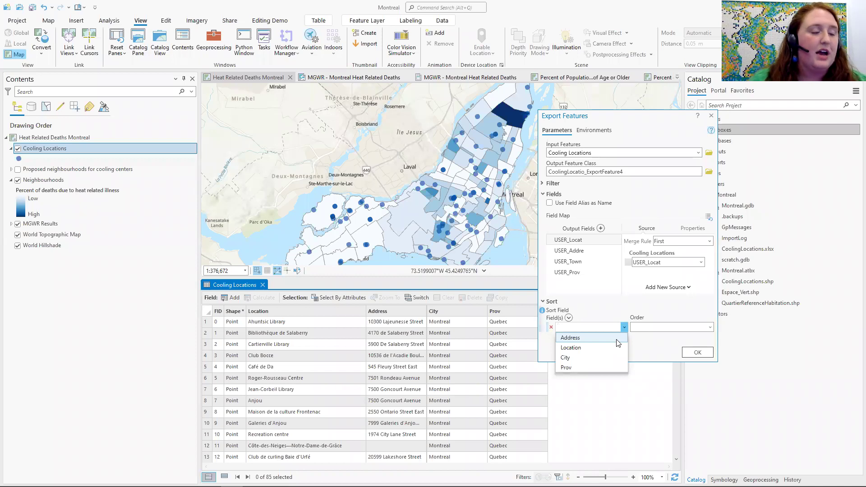
{"action": "left_click", "coordinate": [600, 347]}
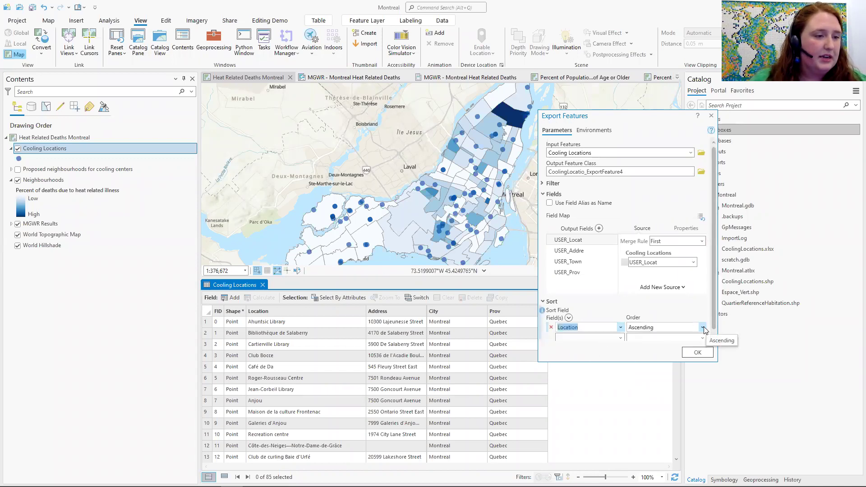
{"action": "left_click", "coordinate": [698, 354]}
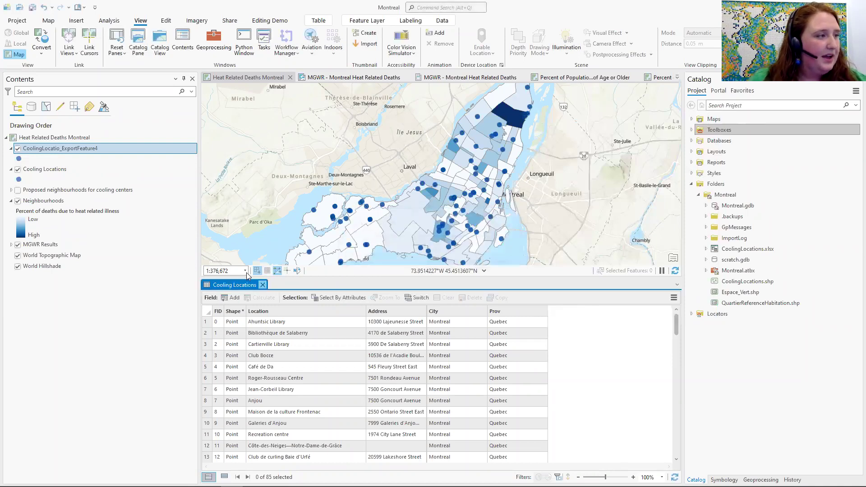
- Hide the original Cooling Locations layer and review the sorted attribute table of the exported layer
{"action": "left_click", "coordinate": [262, 285]}
{"action": "left_click", "coordinate": [18, 169]}
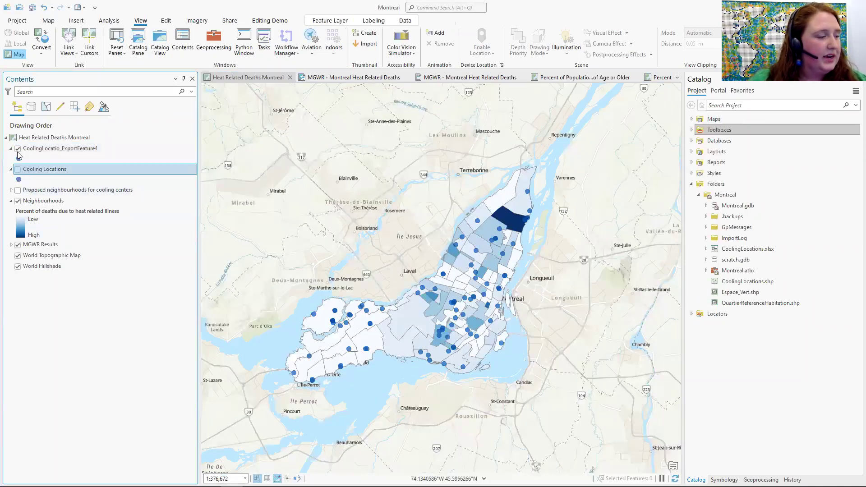
{"action": "right_click", "coordinate": [33, 151]}
{"action": "left_click", "coordinate": [69, 194]}
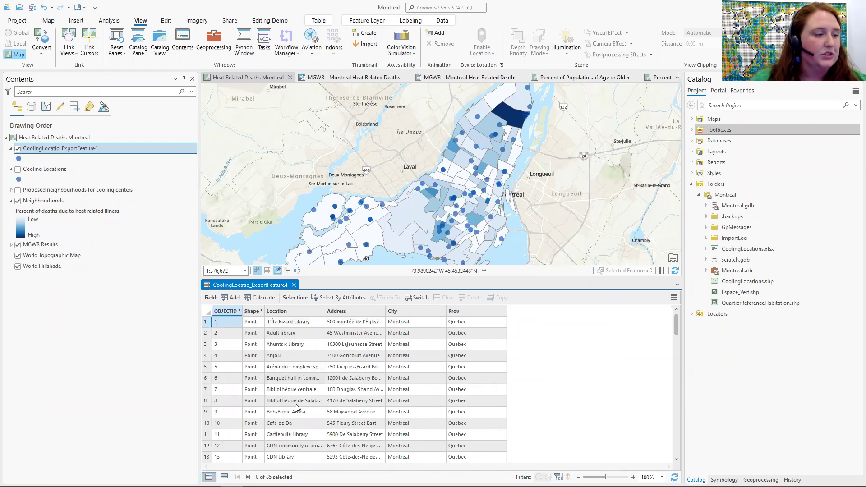
{"action": "left_click", "coordinate": [293, 285]}
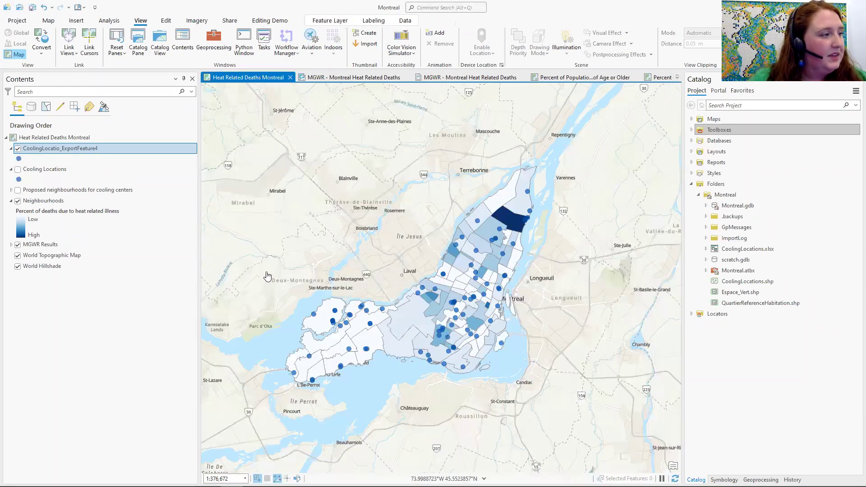
- Open the Data Engineering view for the Neighbourhoods layer and calculate statistics for all its fields
{"action": "right_click", "coordinate": [28, 203]}
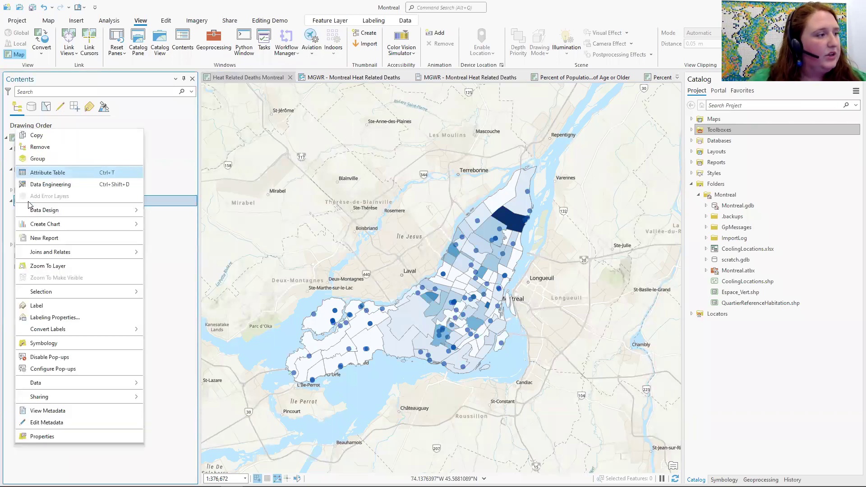
{"action": "left_click", "coordinate": [51, 185]}
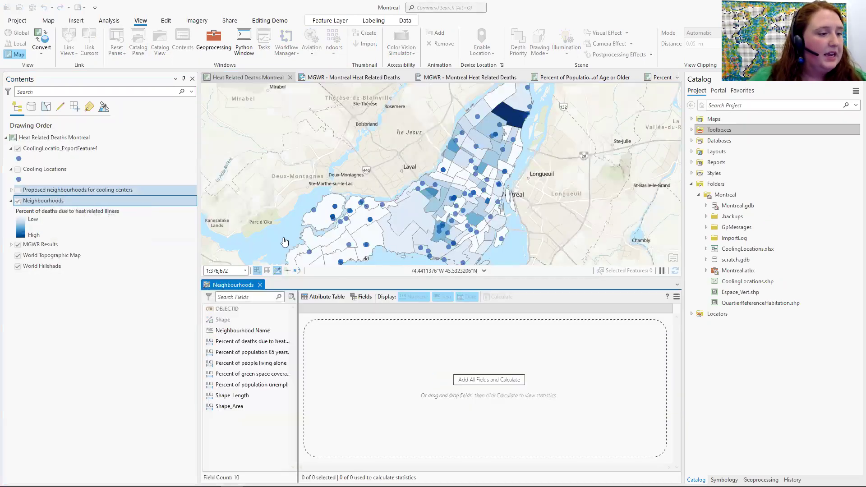
{"action": "left_click", "coordinate": [485, 382]}
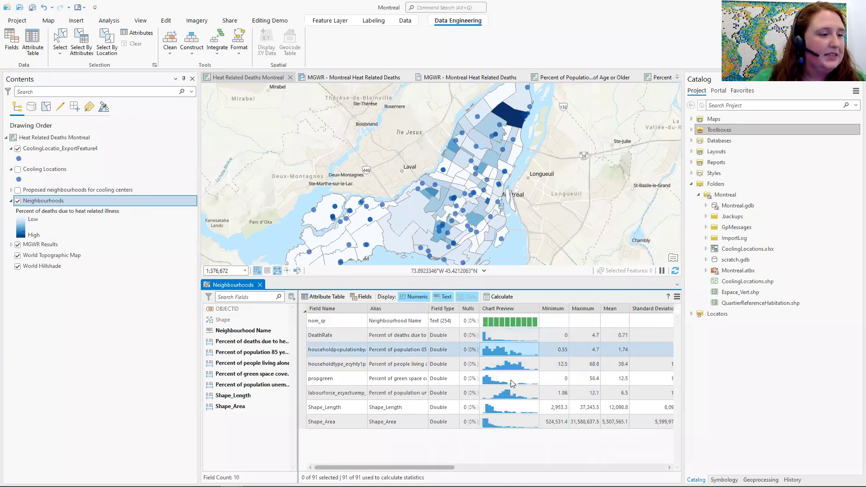
- Examine the chart previews and statistics of the Neighbourhoods fields with the Alias column widened to fit, and close the view
{"action": "left_click_drag", "start_coordinate": [425, 467], "coordinate": [504, 467]}
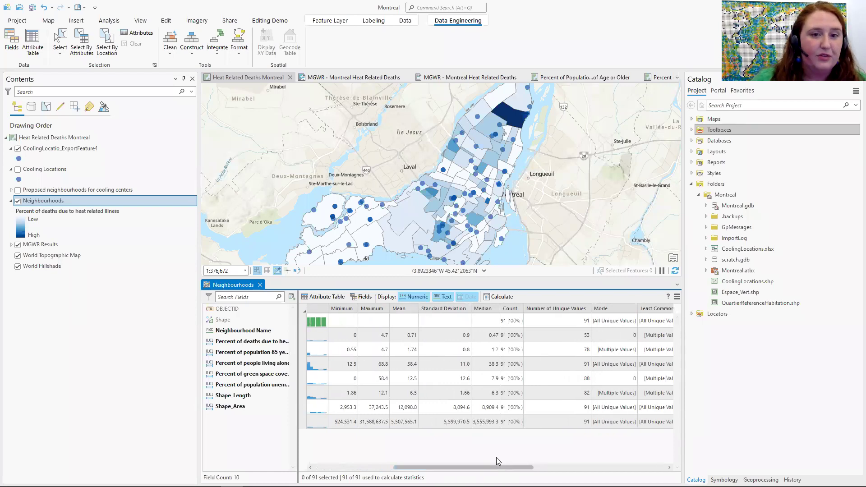
{"action": "left_click_drag", "start_coordinate": [486, 466], "coordinate": [406, 465]}
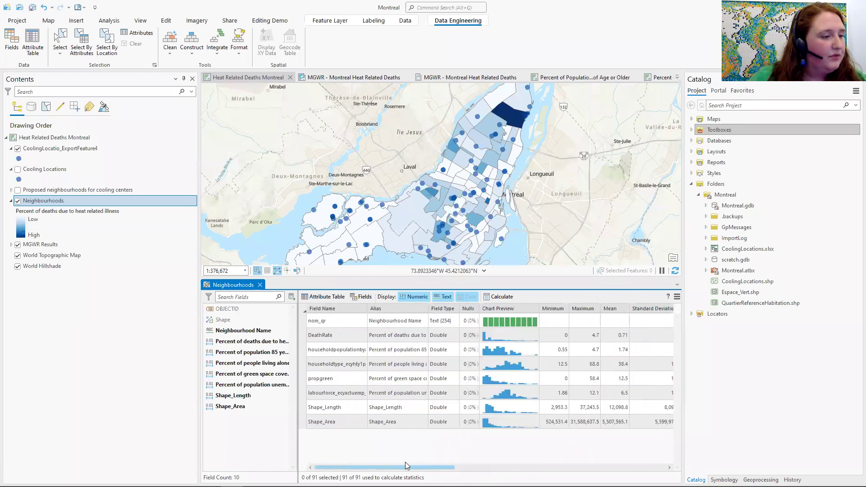
{"action": "double_click", "coordinate": [428, 309]}
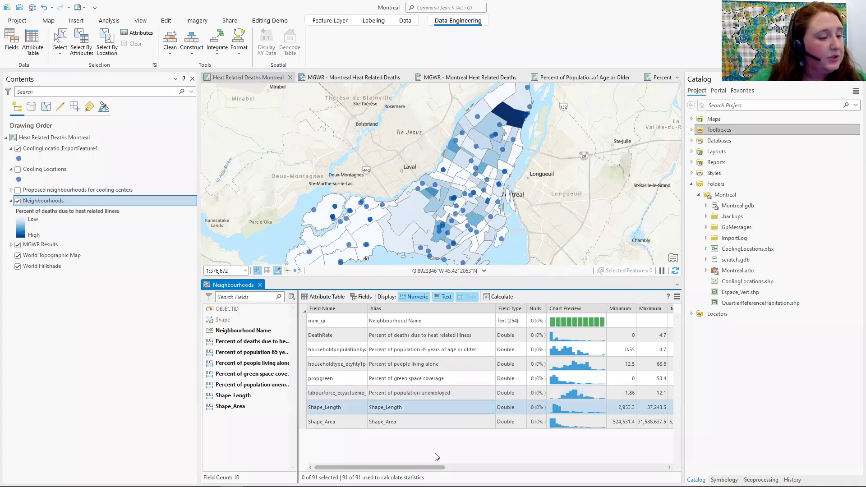
{"action": "left_click_drag", "start_coordinate": [391, 468], "coordinate": [470, 468]}
{"action": "left_click", "coordinate": [508, 384]}
{"action": "left_click", "coordinate": [508, 389]}
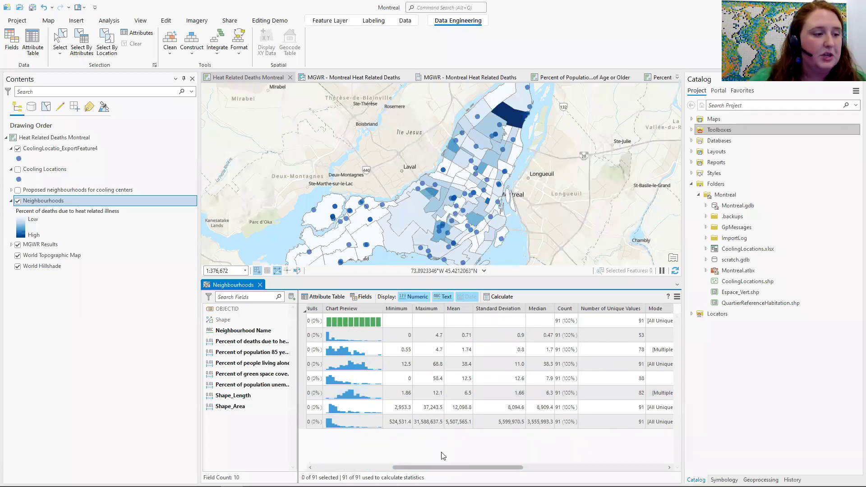
{"action": "left_click_drag", "start_coordinate": [436, 469], "coordinate": [371, 470]}
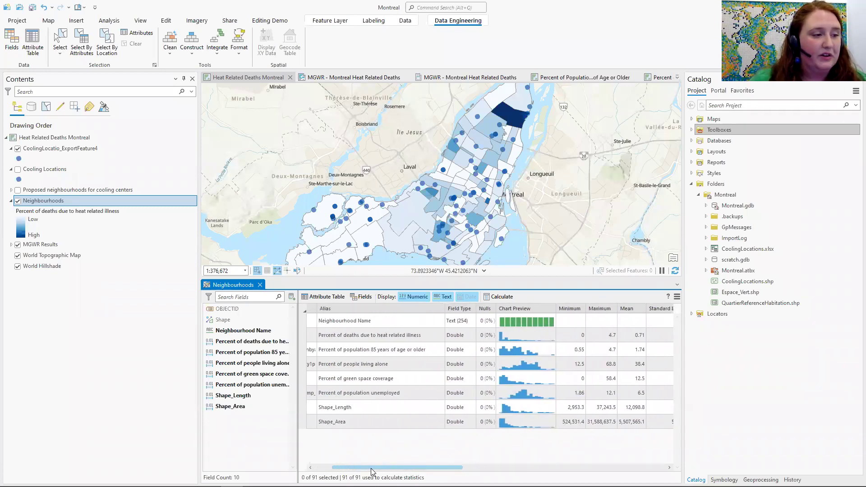
{"action": "left_click", "coordinate": [360, 340]}
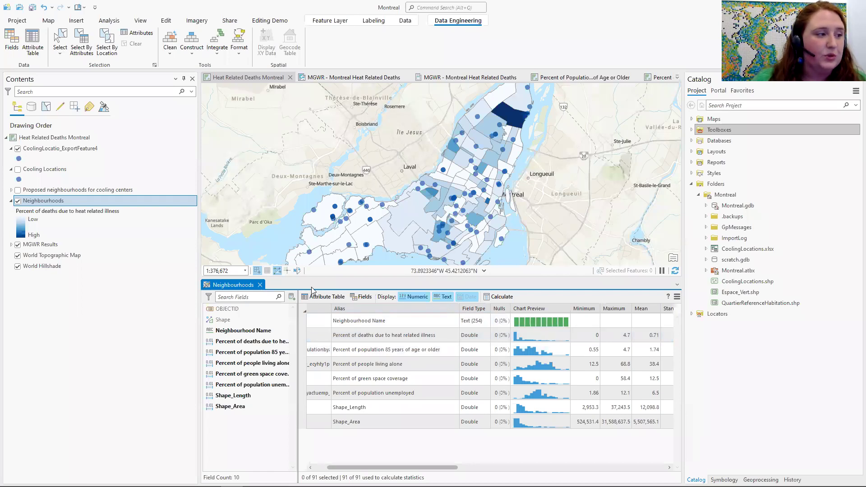
{"action": "left_click", "coordinate": [260, 285]}
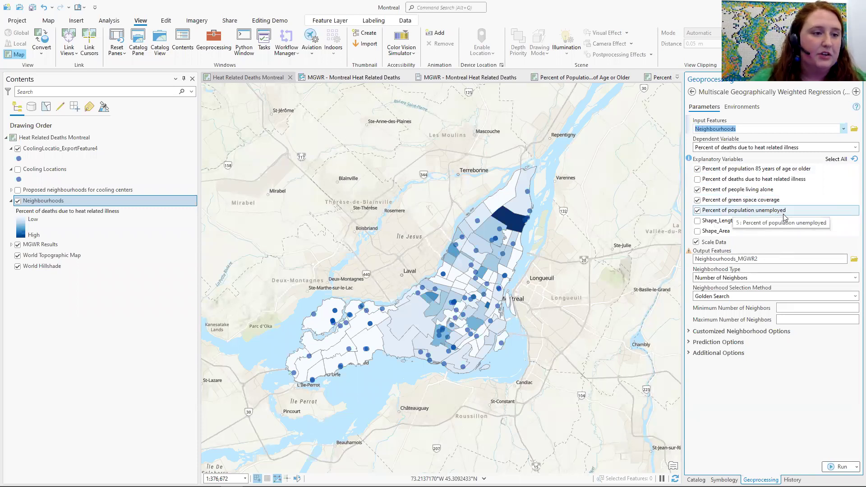
- Set the regression's neighborhood type to Number of Neighbors and its neighborhood selection method to Golden Search
{"action": "left_click", "coordinate": [854, 278]}
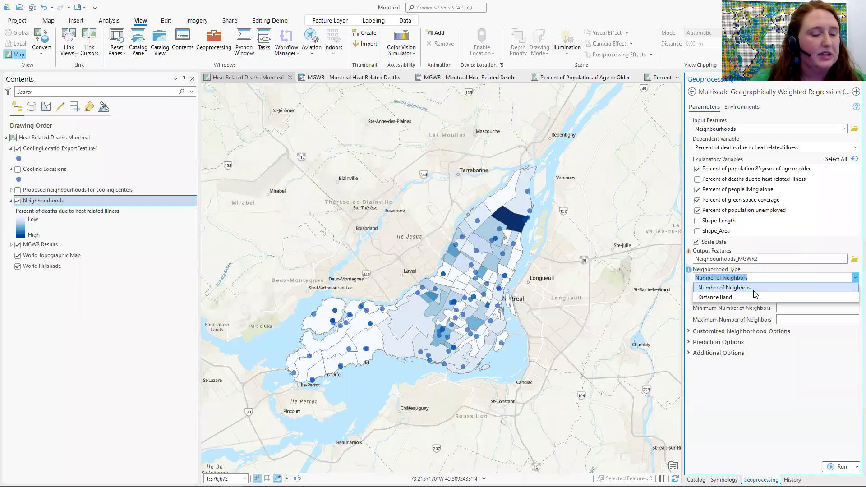
{"action": "left_click", "coordinate": [752, 289]}
{"action": "left_click", "coordinate": [854, 297]}
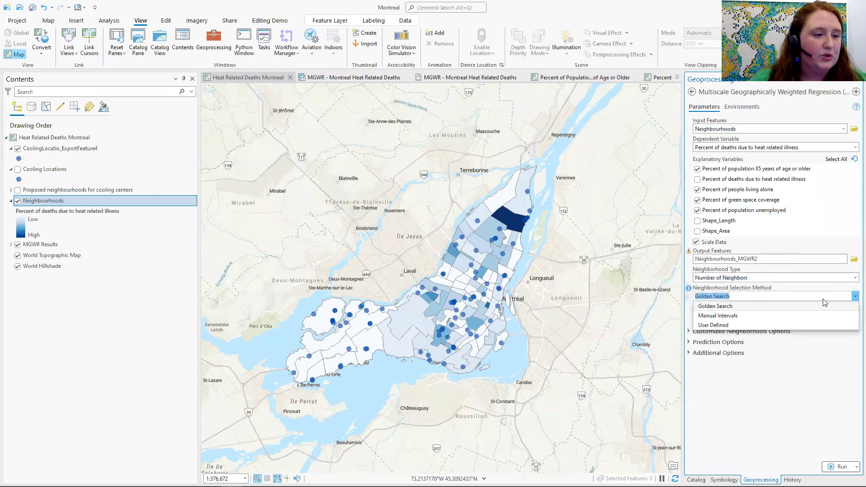
{"action": "left_click", "coordinate": [738, 305]}
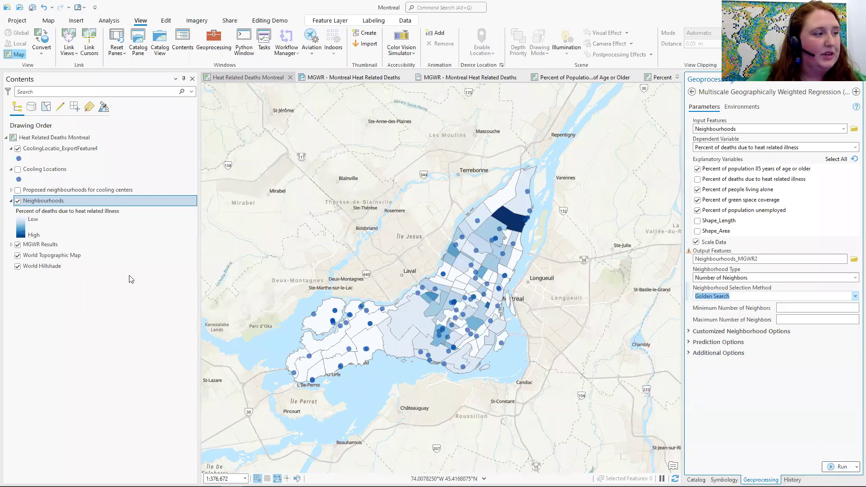
- Hide the Neighbourhoods layer and expand the MGWR Results group to list its layers
{"action": "left_click", "coordinate": [18, 201]}
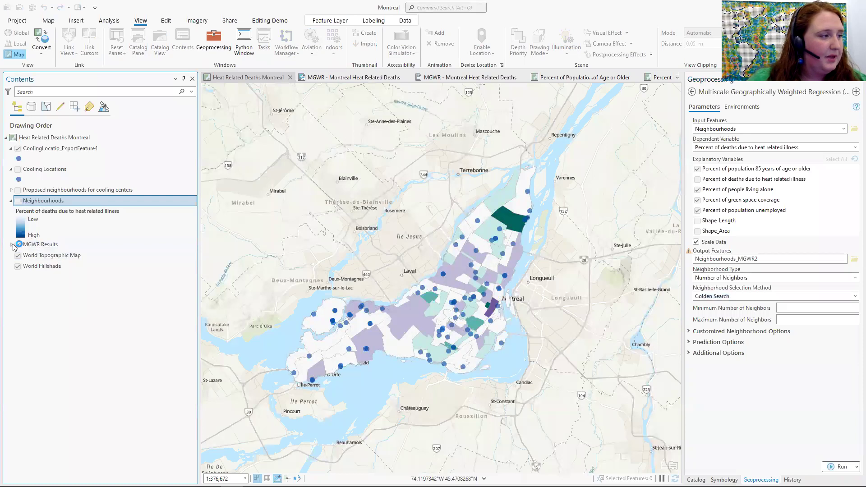
{"action": "left_click", "coordinate": [10, 245]}
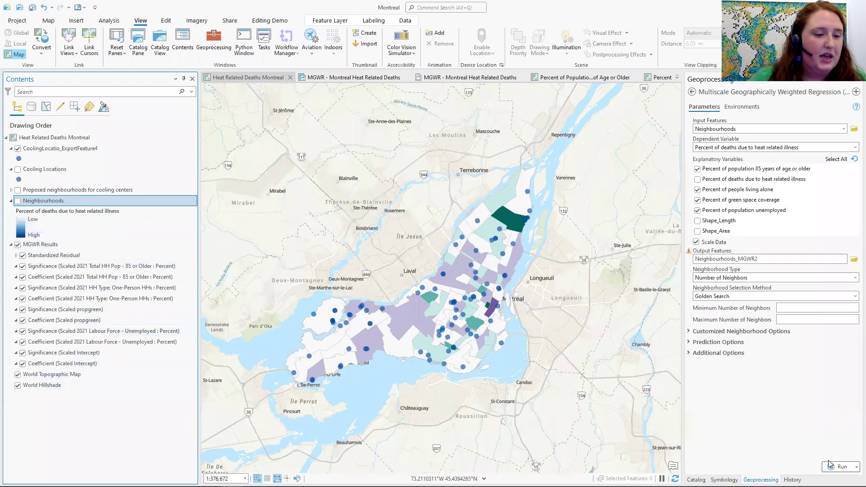
- Open the details of the 11:25:12 AM Multiscale Geographically Weighted Regression run from the geoprocessing history in a separate window
{"action": "left_click", "coordinate": [792, 480]}
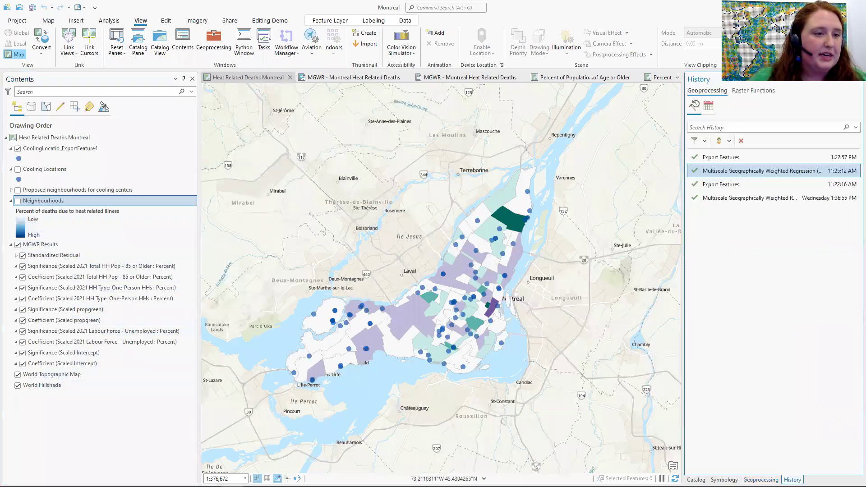
{"action": "right_click", "coordinate": [739, 172]}
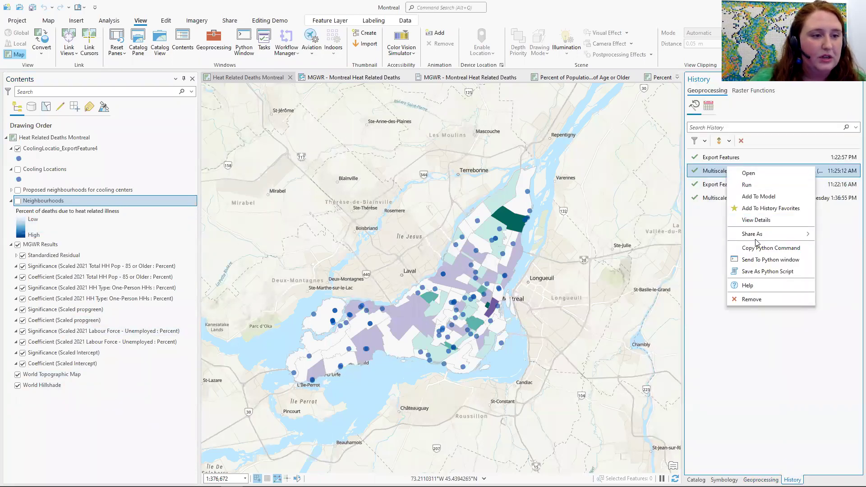
{"action": "mouse_move", "coordinate": [762, 234]}
{"action": "left_click", "coordinate": [711, 218]}
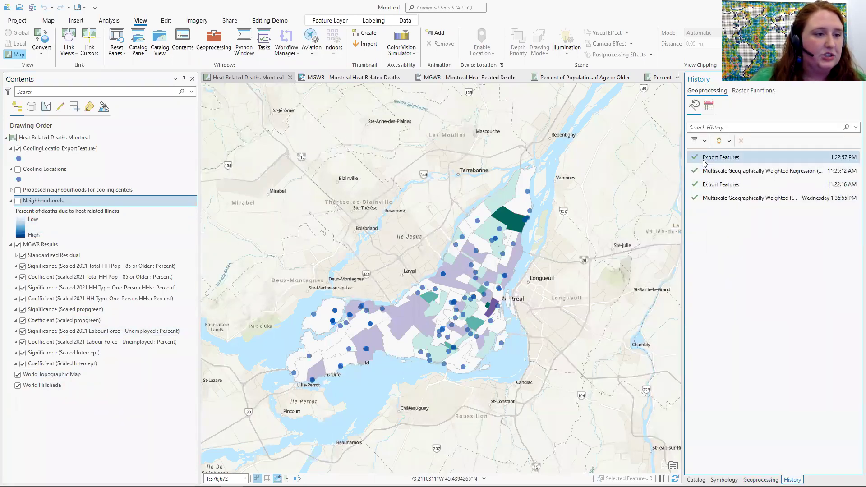
{"action": "mouse_move", "coordinate": [705, 170]}
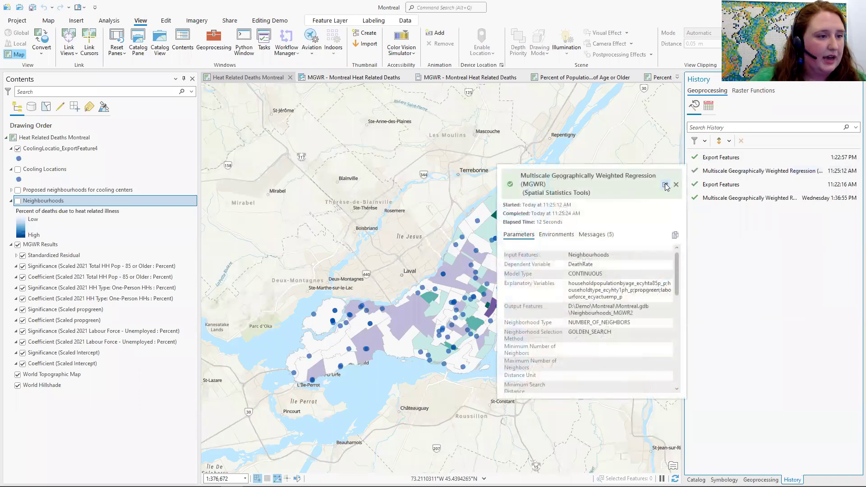
{"action": "left_click", "coordinate": [665, 184]}
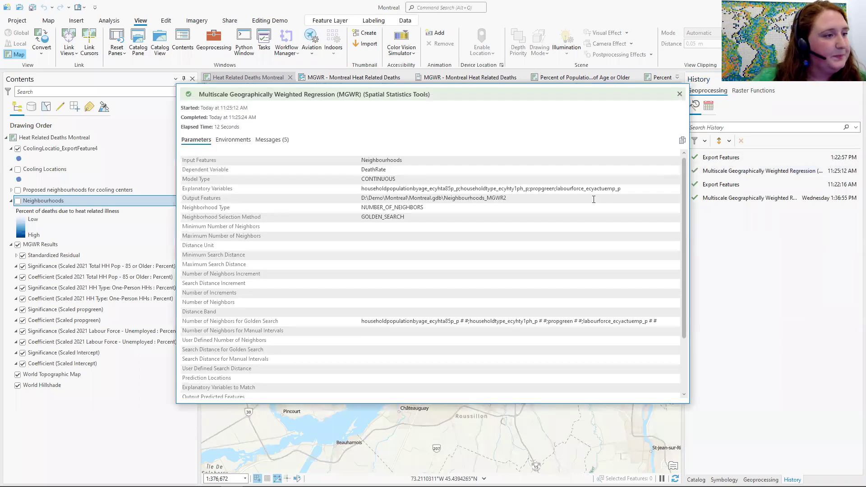
- Examine the regression run's messages, covering coefficient estimates, model diagnostics and the explanatory variable and neighborhood summary, and close the details
{"action": "left_click", "coordinate": [286, 141]}
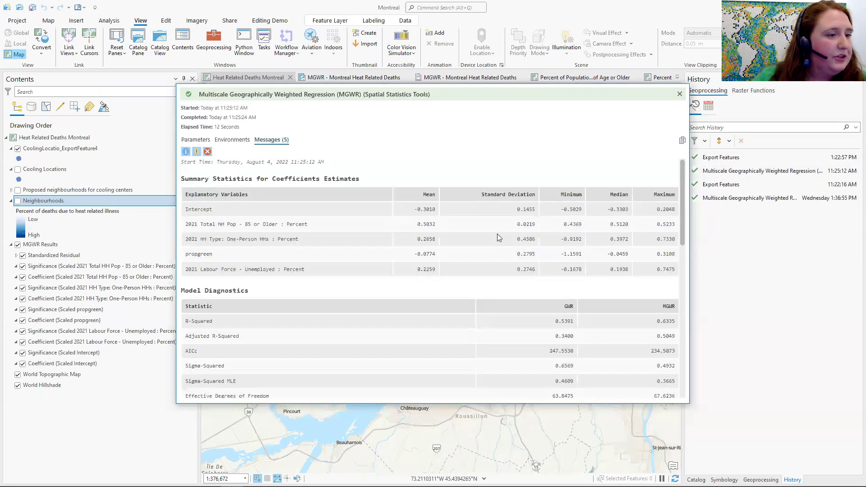
{"action": "mouse_move", "coordinate": [682, 177]}
{"action": "left_mouse_down"}
{"action": "mouse_move", "coordinate": [683, 223]}
{"action": "mouse_move", "coordinate": [684, 179]}
{"action": "left_mouse_up"}
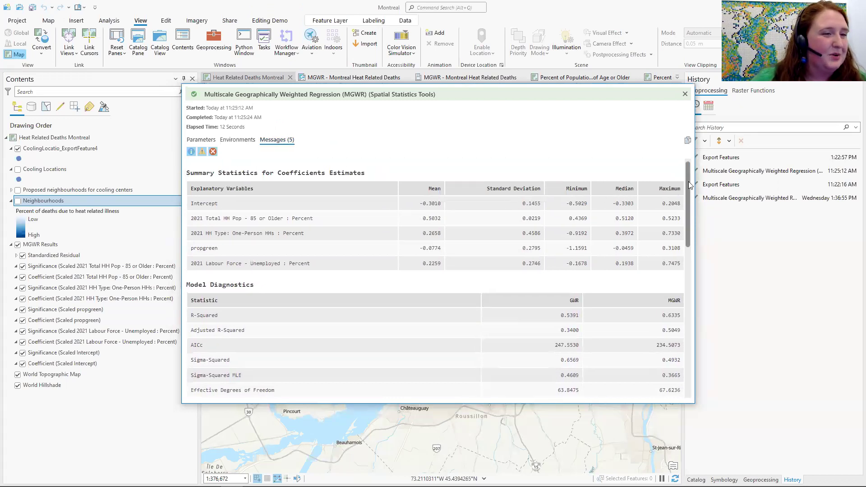
{"action": "left_click_drag", "start_coordinate": [687, 195], "coordinate": [669, 214]}
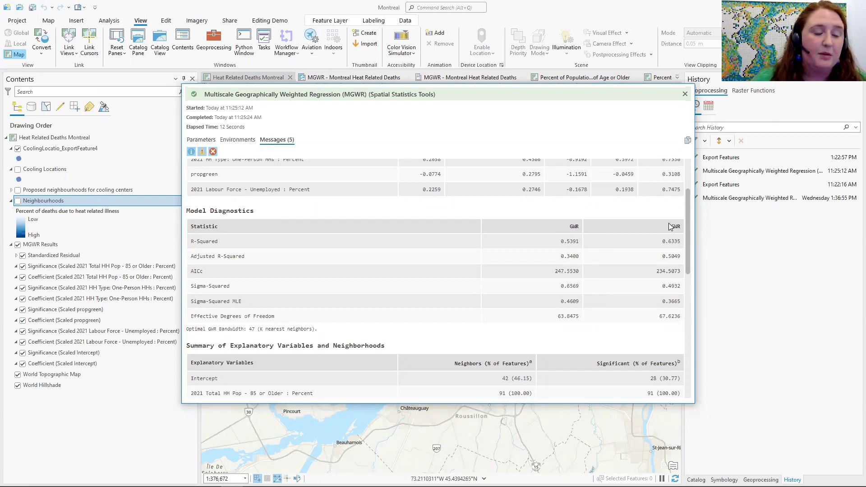
{"action": "scroll", "coordinate": [570, 238], "scroll_direction": "down", "scroll_amount": 3}
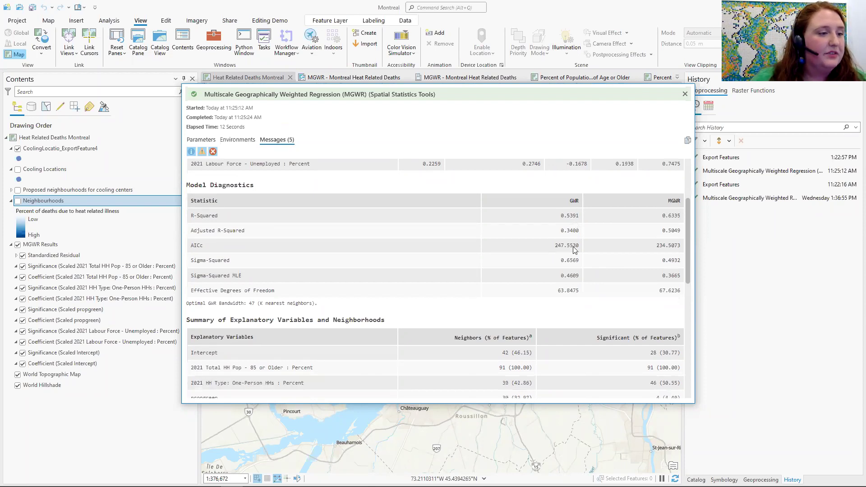
{"action": "scroll", "coordinate": [621, 217], "scroll_direction": "up", "scroll_amount": 3}
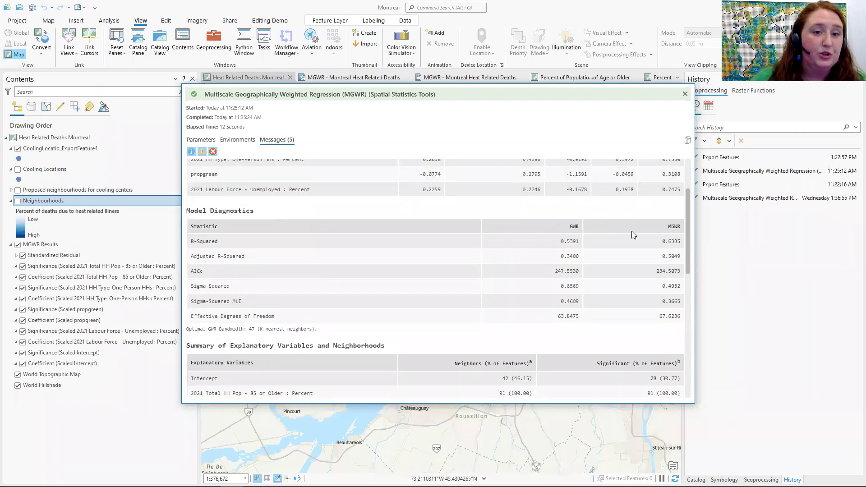
{"action": "scroll", "coordinate": [631, 231], "scroll_direction": "down", "scroll_amount": 3}
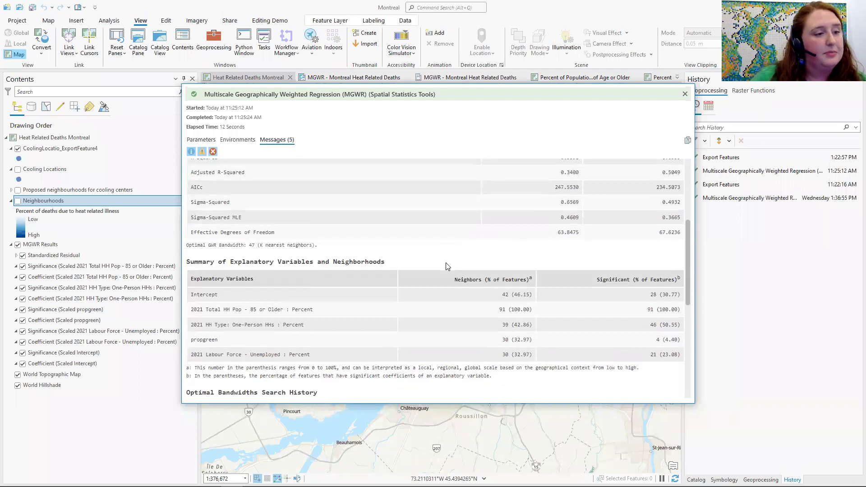
{"action": "scroll", "coordinate": [446, 266], "scroll_direction": "down", "scroll_amount": 1}
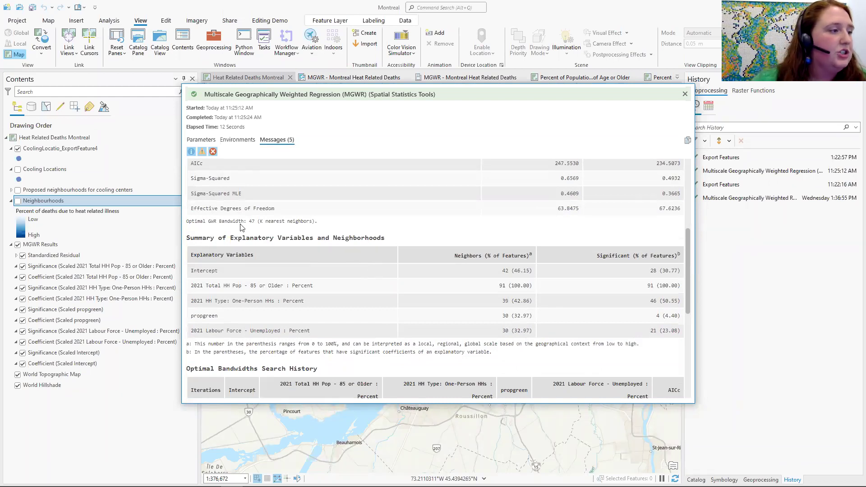
{"action": "left_click_drag", "start_coordinate": [246, 221], "coordinate": [255, 222]}
{"action": "left_click", "coordinate": [256, 222]}
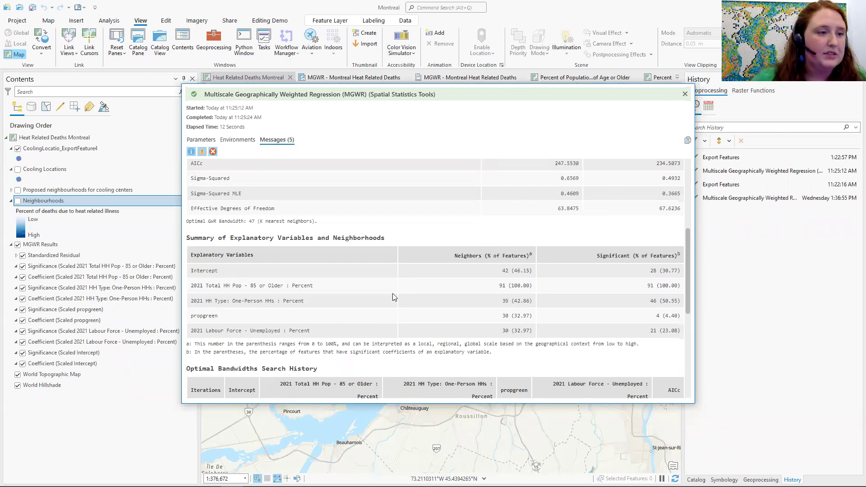
{"action": "left_click", "coordinate": [685, 94]}
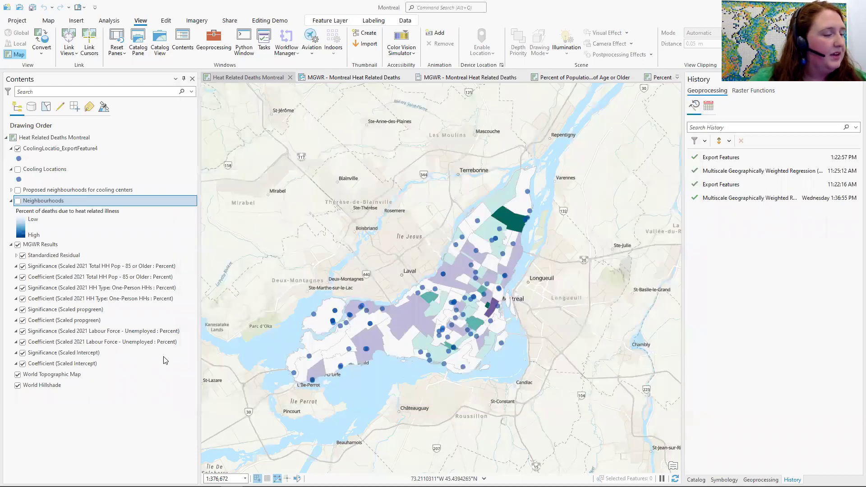
- Hide the Standardized Residual layer and the exported cooling locations layer to expose the 85-or-older results
{"action": "left_click", "coordinate": [22, 255]}
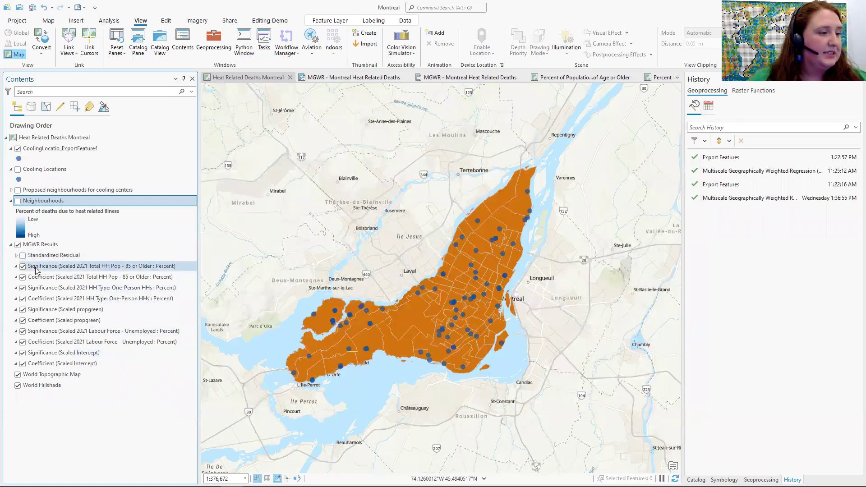
{"action": "left_click", "coordinate": [17, 149]}
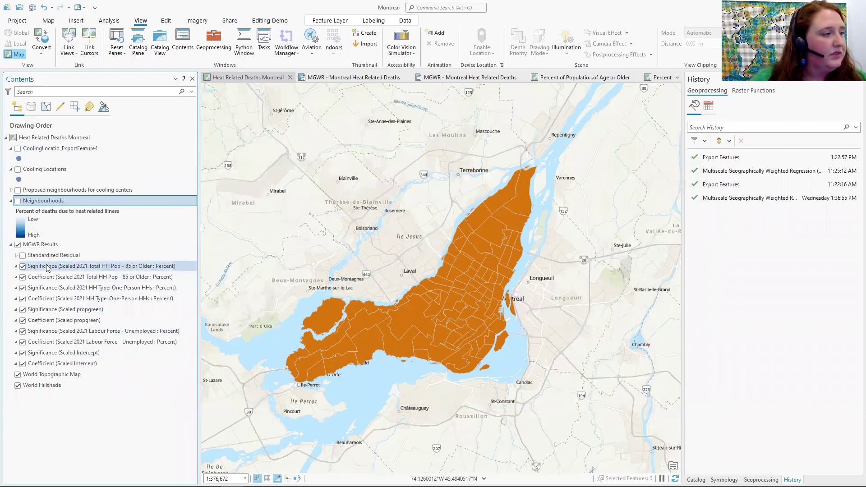
- Examine the coefficient and significance maps for population 85 or older, population living alone, green space coverage and population unemployed
{"action": "left_click", "coordinate": [585, 77]}
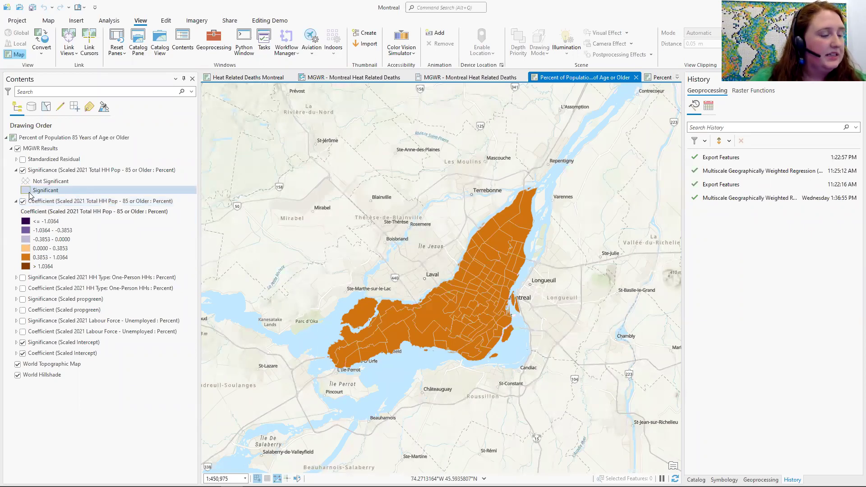
{"action": "scroll", "coordinate": [554, 235], "scroll_direction": "down", "scroll_amount": 1}
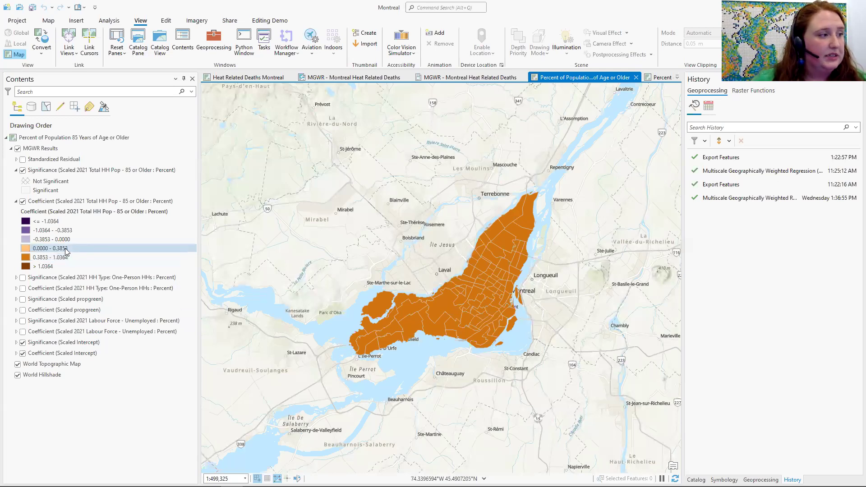
{"action": "left_click", "coordinate": [655, 78]}
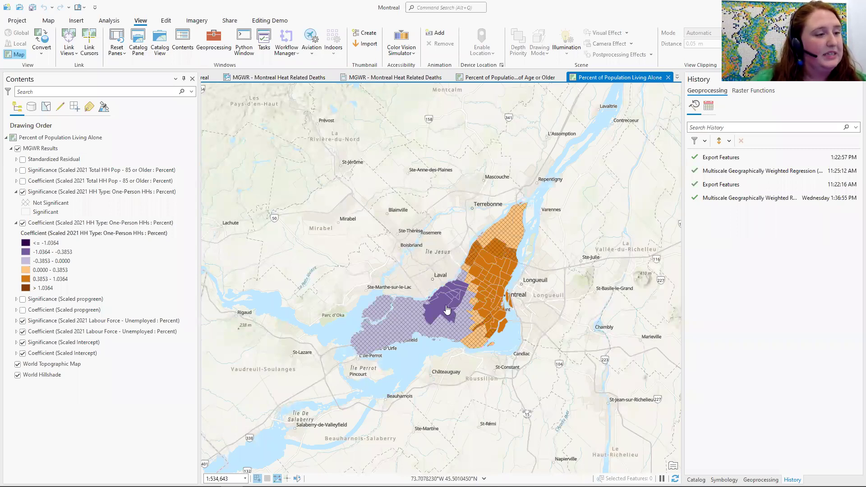
{"action": "left_click", "coordinate": [32, 261]}
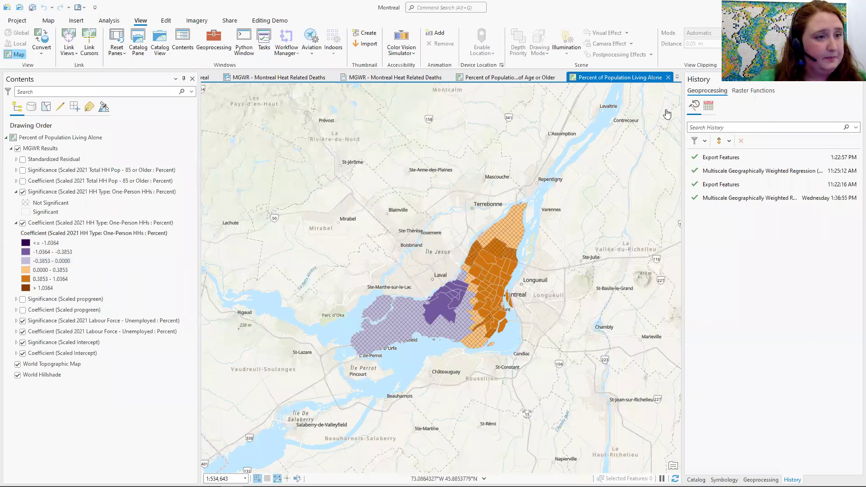
{"action": "left_click", "coordinate": [676, 80]}
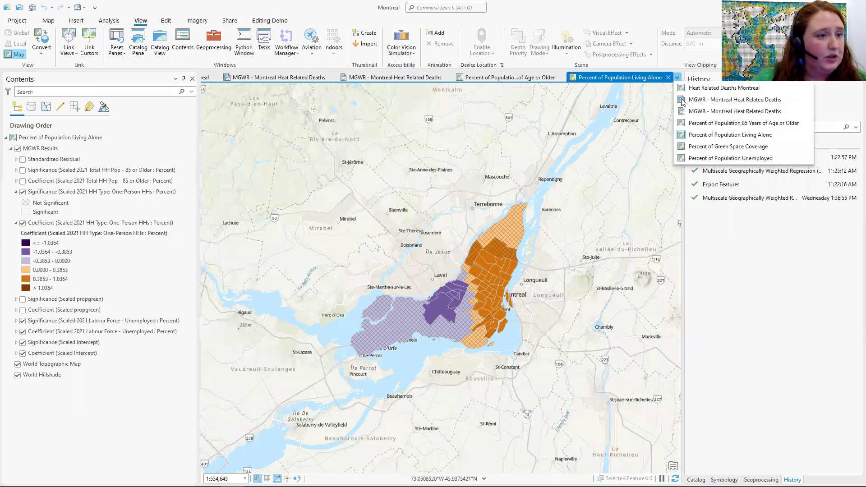
{"action": "left_click", "coordinate": [696, 148]}
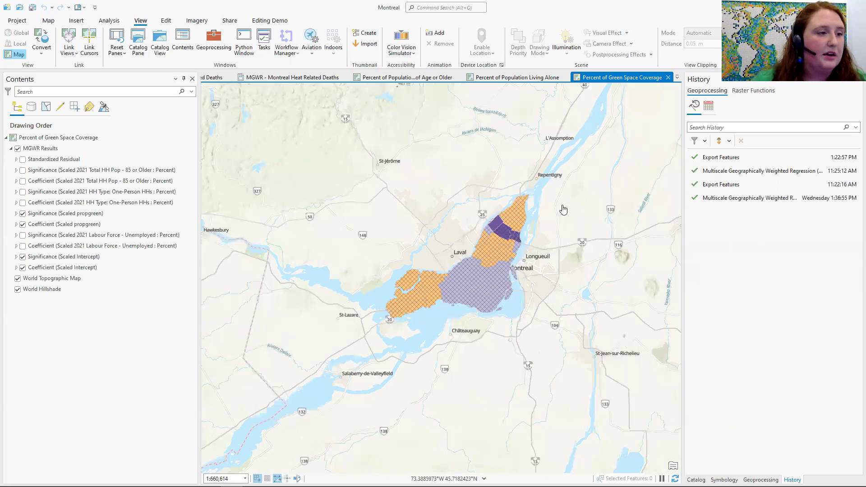
{"action": "left_click", "coordinate": [677, 77]}
{"action": "left_click", "coordinate": [708, 159]}
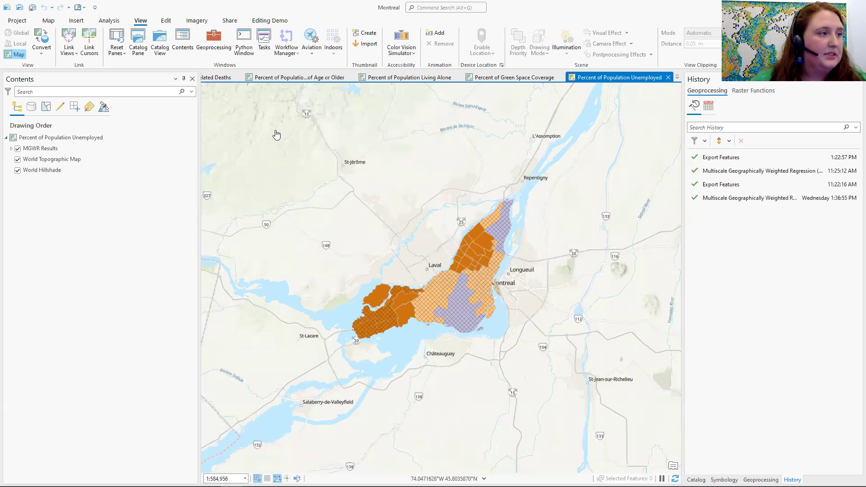
- Return to the Heat Related Deaths Montreal map and show the Neighbourhoods, Proposed neighbourhoods for cooling centers and exported cooling locations layers
{"action": "left_click", "coordinate": [210, 80]}
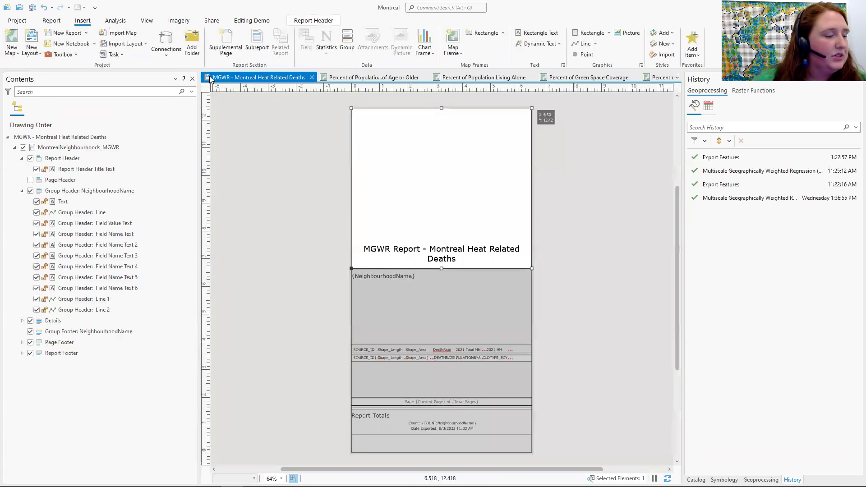
{"action": "left_click", "coordinate": [676, 77]}
{"action": "left_click", "coordinate": [693, 89]}
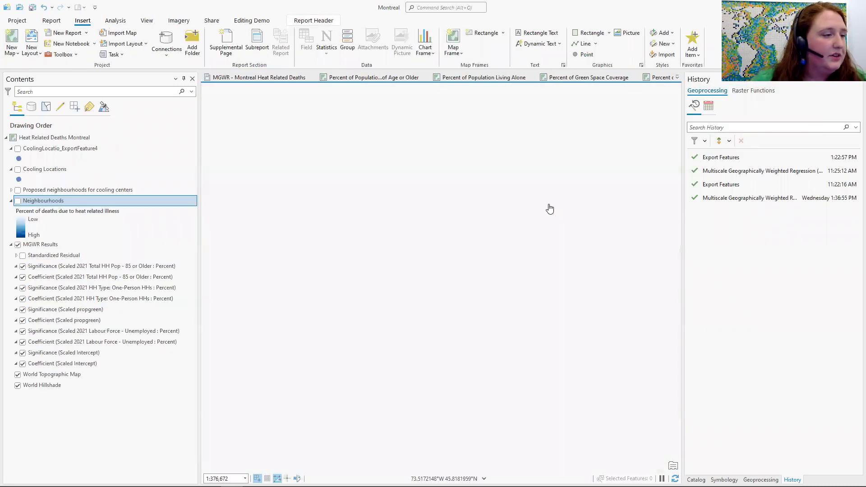
{"action": "left_click", "coordinate": [17, 201]}
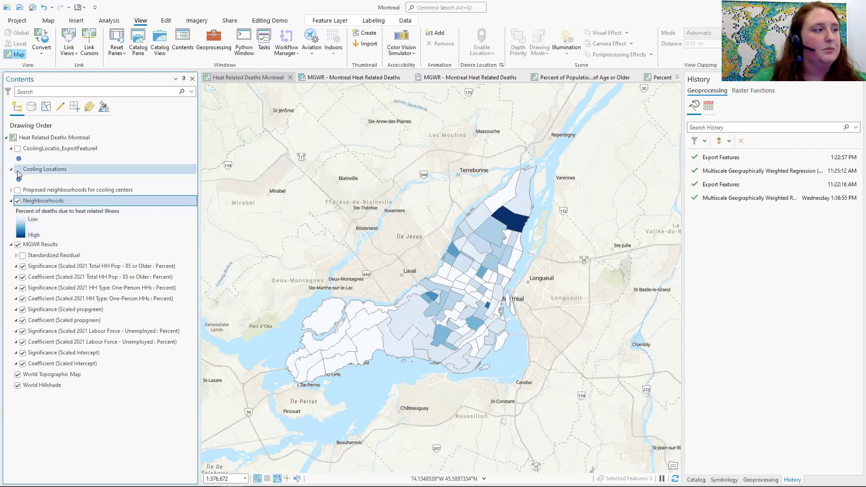
{"action": "left_click", "coordinate": [18, 190]}
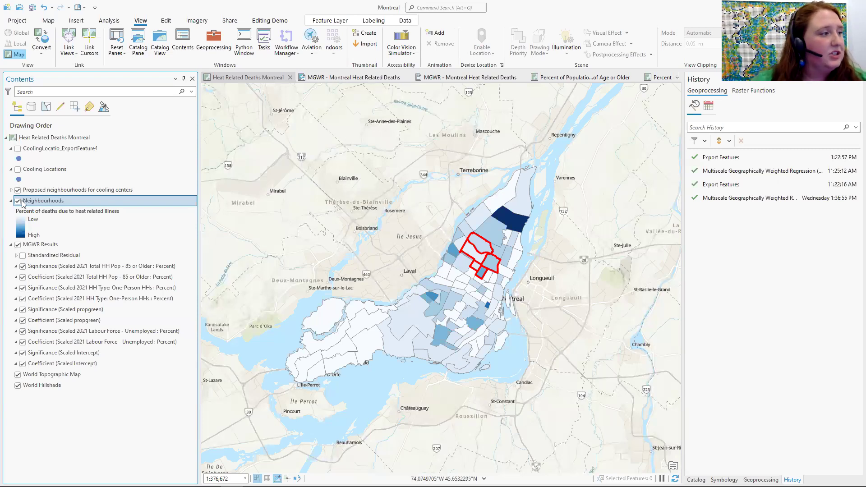
{"action": "left_click", "coordinate": [18, 148]}
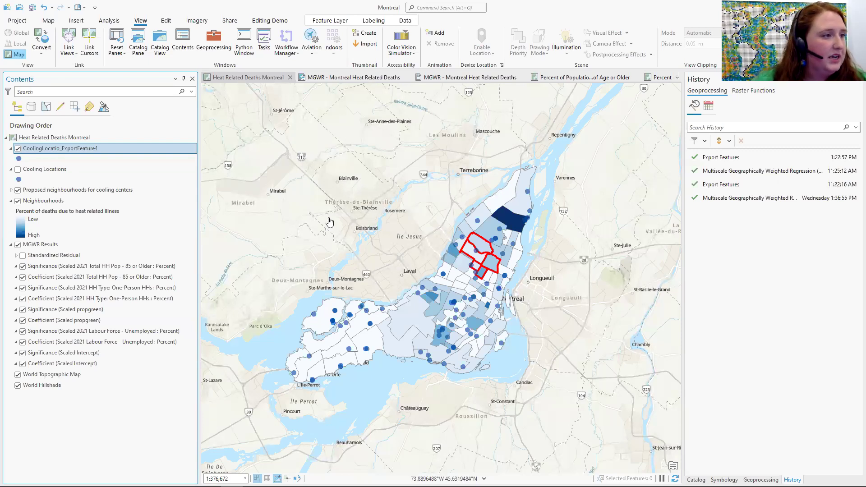
- Open the MGWR - Montreal Heat Related Deaths layout and preview it with the Deuteranopia and Protanopia color vision simulations
{"action": "left_click", "coordinate": [331, 79]}
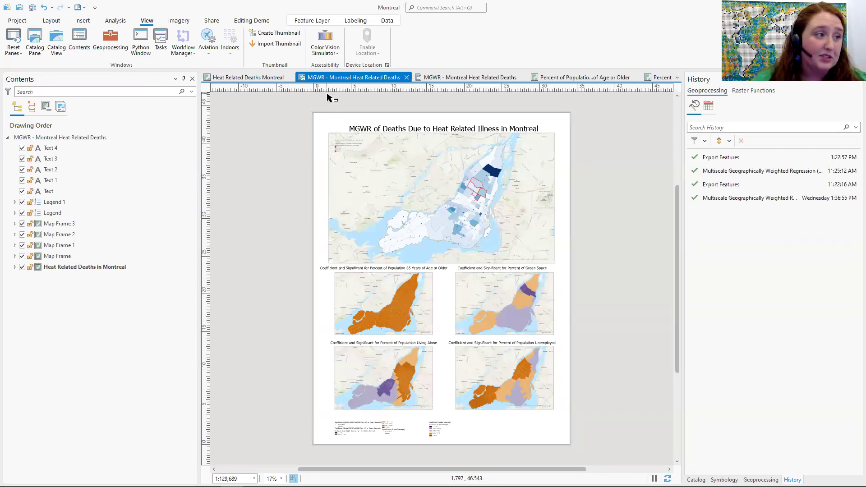
{"action": "left_click", "coordinate": [324, 53]}
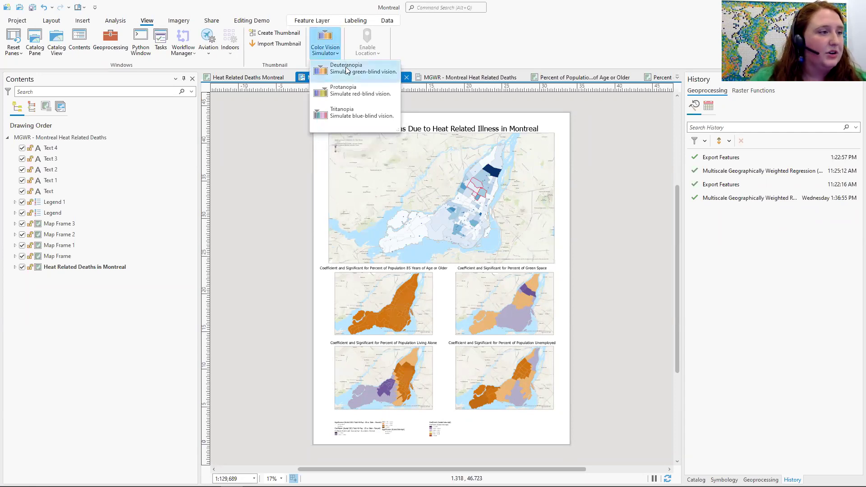
{"action": "left_click", "coordinate": [346, 68]}
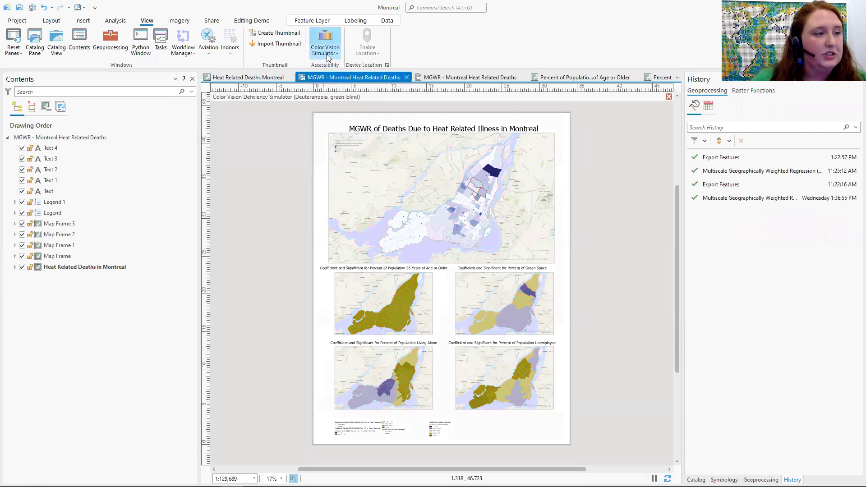
{"action": "left_click", "coordinate": [327, 54]}
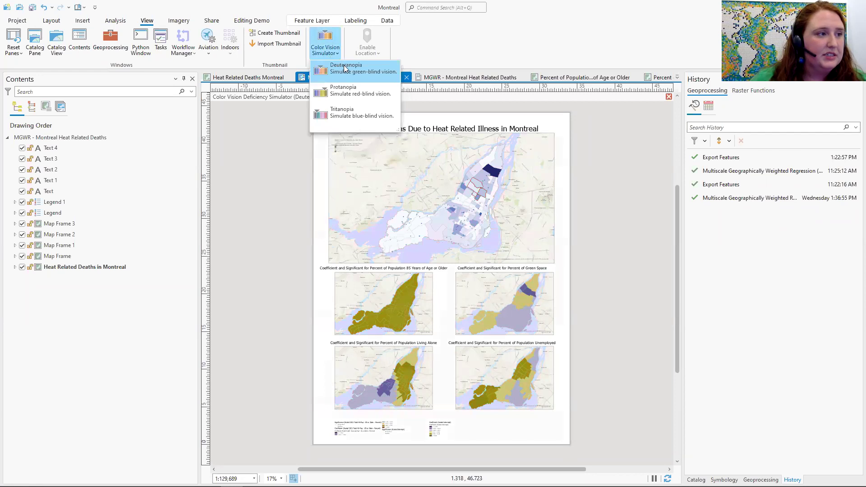
{"action": "left_click", "coordinate": [349, 90]}
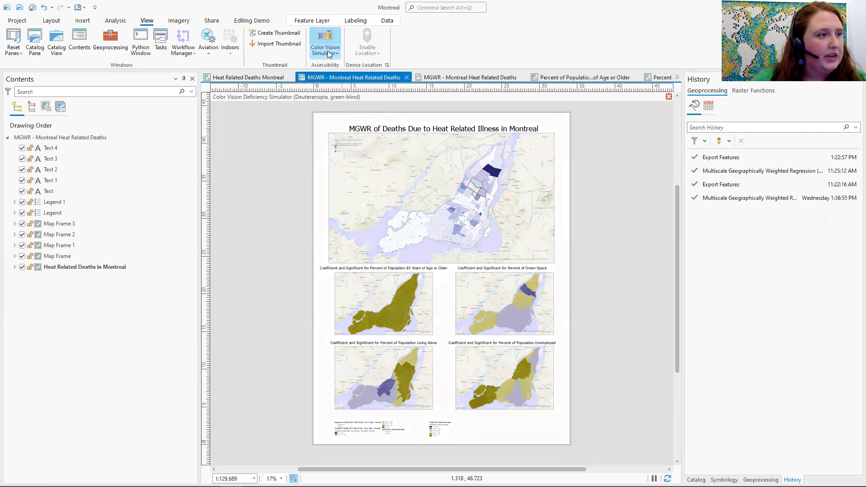
- Preview the layout with the Tritanopia simulation and switch back to the Deuteranopia simulation
{"action": "left_click", "coordinate": [328, 54]}
{"action": "left_click", "coordinate": [354, 112]}
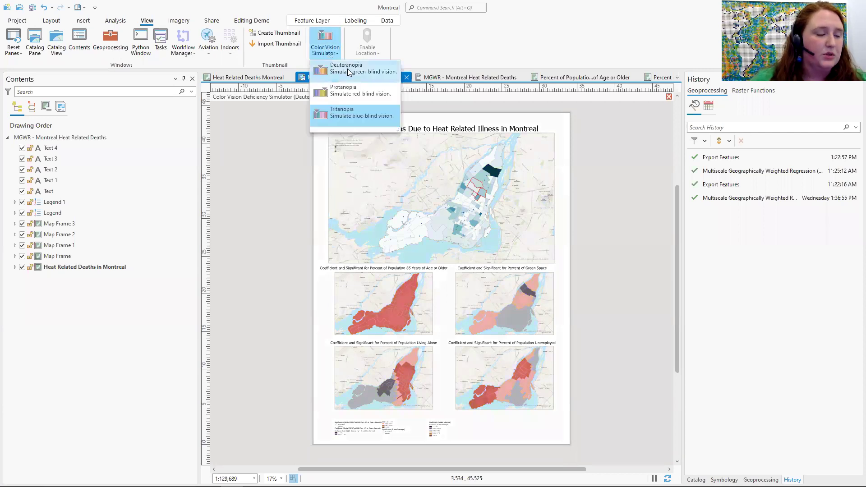
{"action": "left_click", "coordinate": [347, 68]}
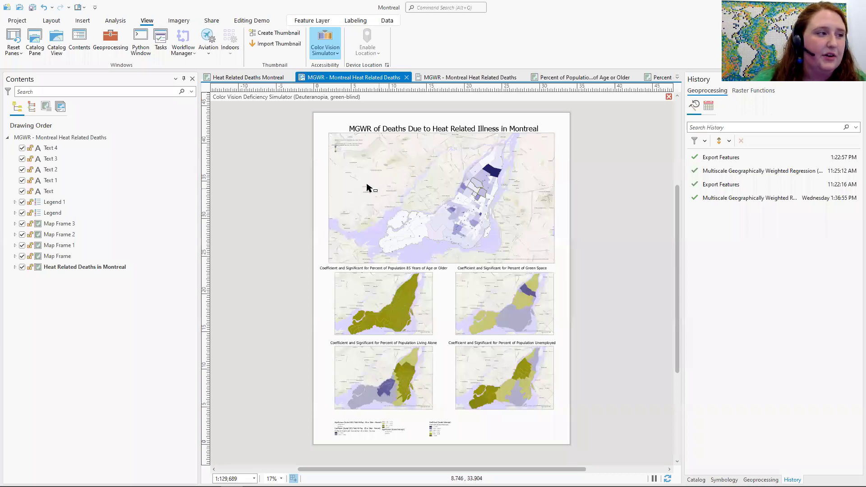
- Return to the Heat Related Deaths Montreal map and open a second view of it docked side by side with the first
{"action": "left_click", "coordinate": [252, 78]}
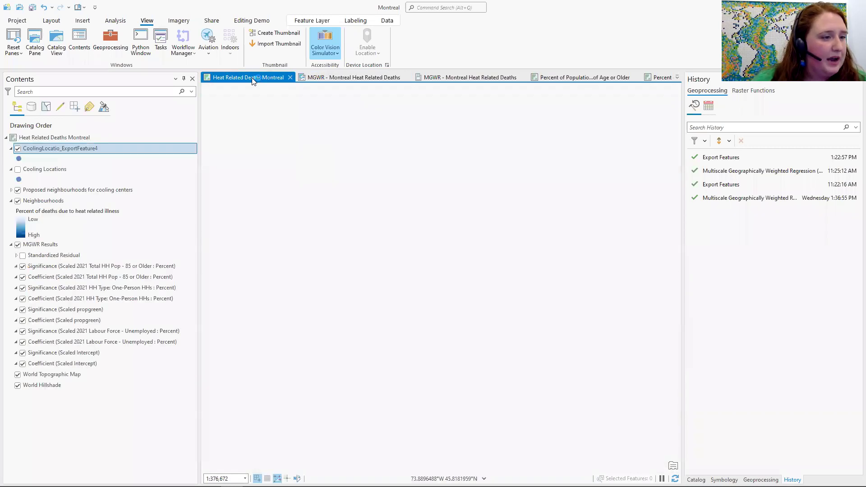
{"action": "left_click", "coordinate": [677, 78]}
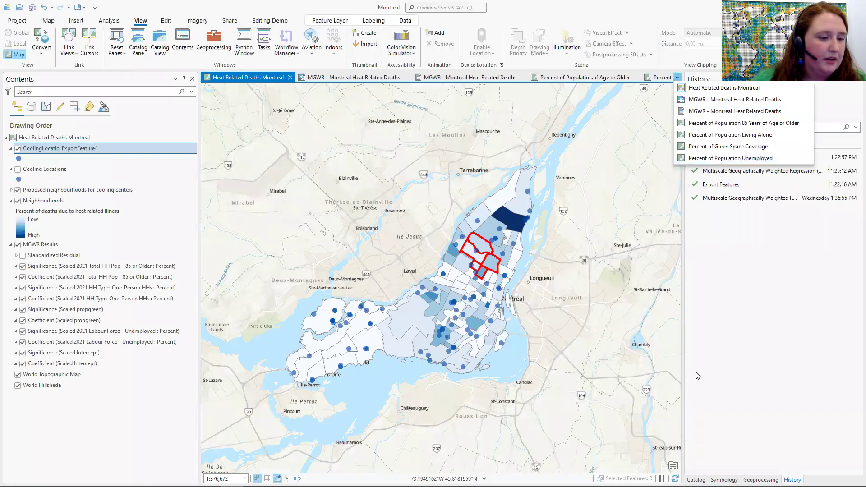
{"action": "key", "text": "Escape"}
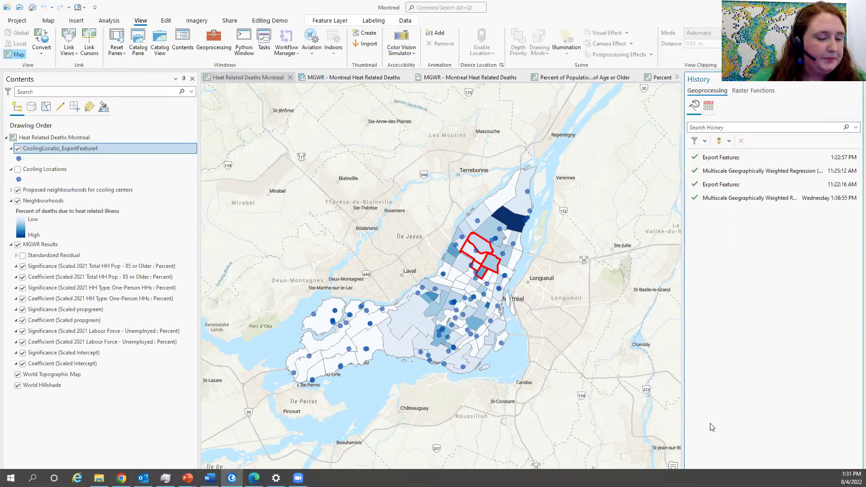
{"action": "left_click", "coordinate": [696, 479]}
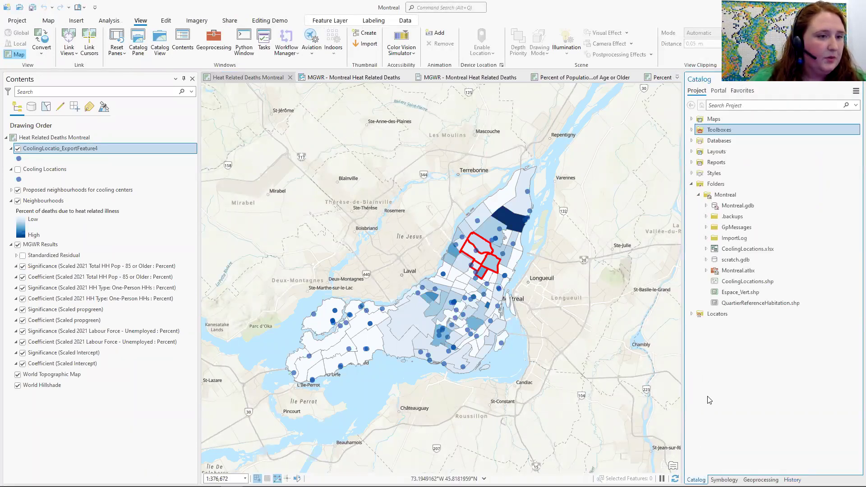
{"action": "left_click", "coordinate": [691, 119]}
{"action": "right_click", "coordinate": [727, 175]}
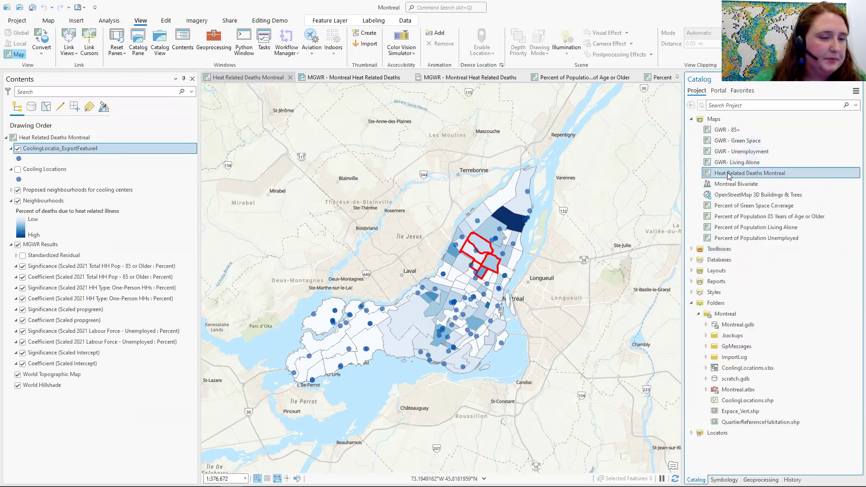
{"action": "left_click", "coordinate": [750, 180]}
{"action": "left_click_drag", "start_coordinate": [622, 76], "coordinate": [562, 193]}
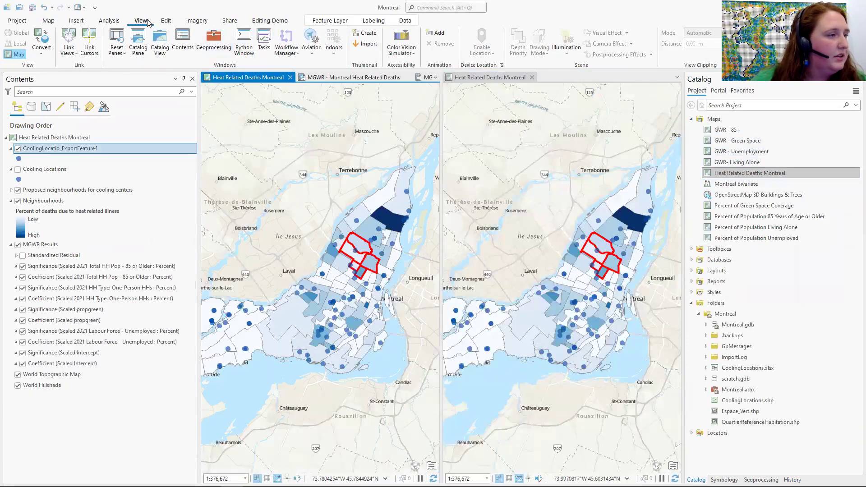
- Simulate Deuteranopia in the first map view and apply the yellow-to-red color scheme to the Neighbourhoods layer
{"action": "left_click", "coordinate": [397, 54]}
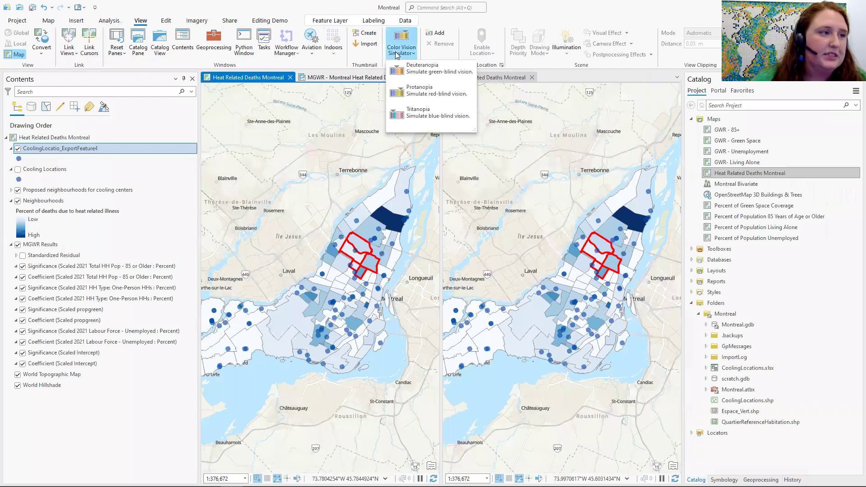
{"action": "left_click", "coordinate": [417, 72]}
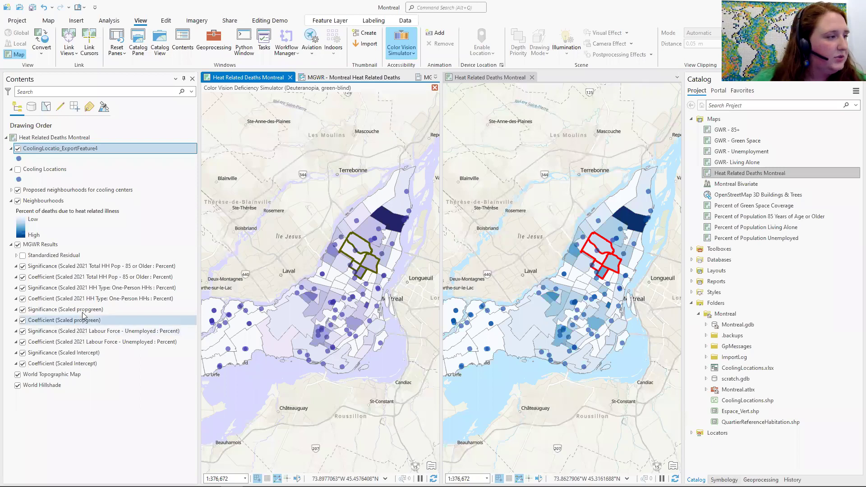
{"action": "left_click", "coordinate": [57, 202]}
{"action": "left_click", "coordinate": [723, 479]}
{"action": "left_click", "coordinate": [843, 161]}
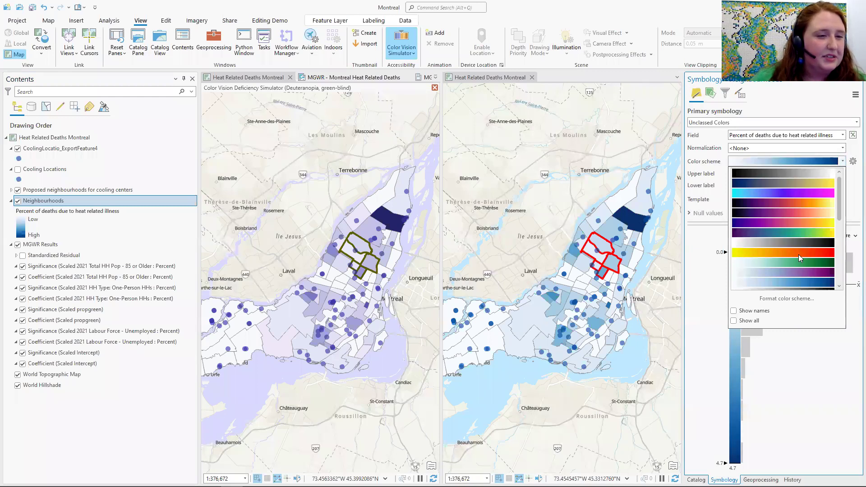
{"action": "left_click", "coordinate": [799, 258]}
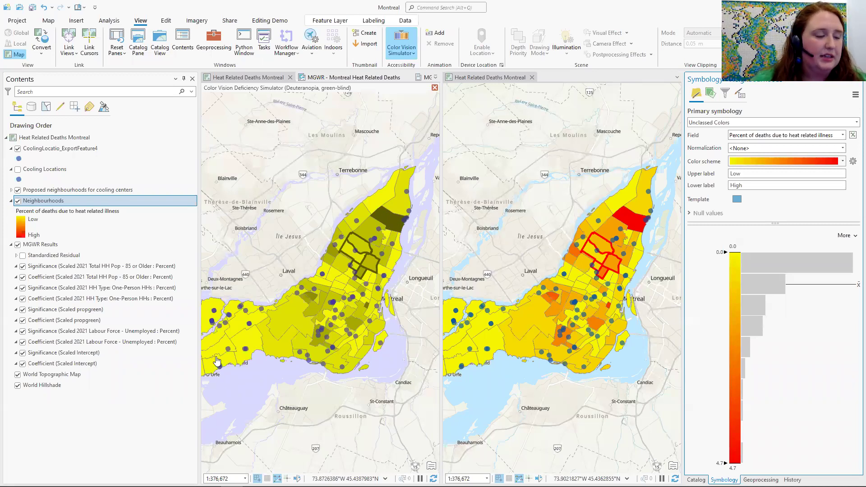
- Preview the recolored map with the Protanopia and Tritanopia simulations beside the unsimulated view
{"action": "left_click", "coordinate": [401, 49]}
{"action": "left_click", "coordinate": [415, 93]}
{"action": "left_click", "coordinate": [401, 49]}
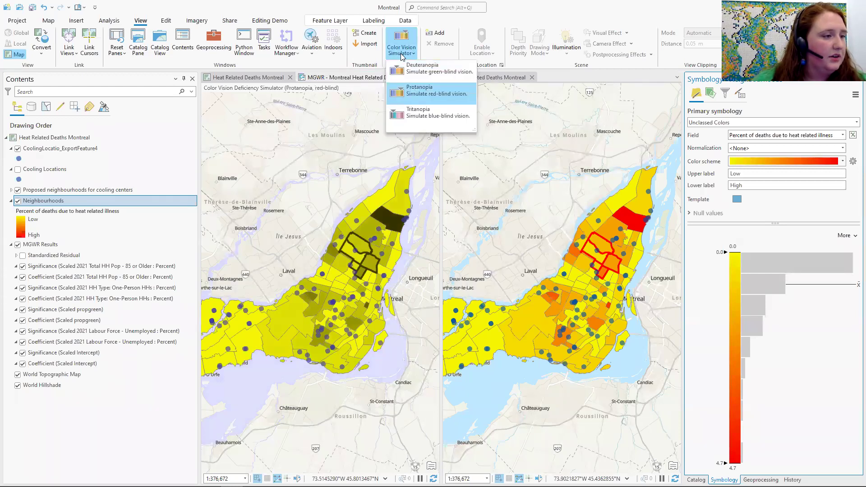
{"action": "left_click", "coordinate": [416, 113]}
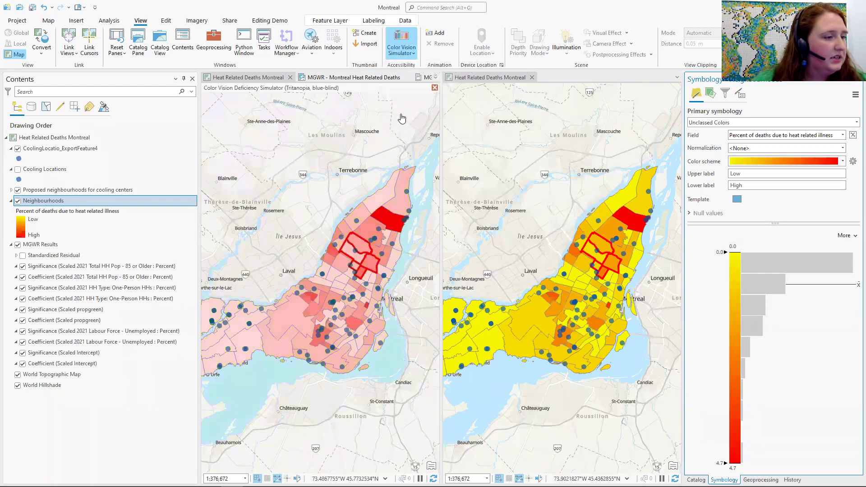
- Change the outline color of the Proposed neighbourhoods for cooling centers layer to blue
{"action": "left_click", "coordinate": [11, 190]}
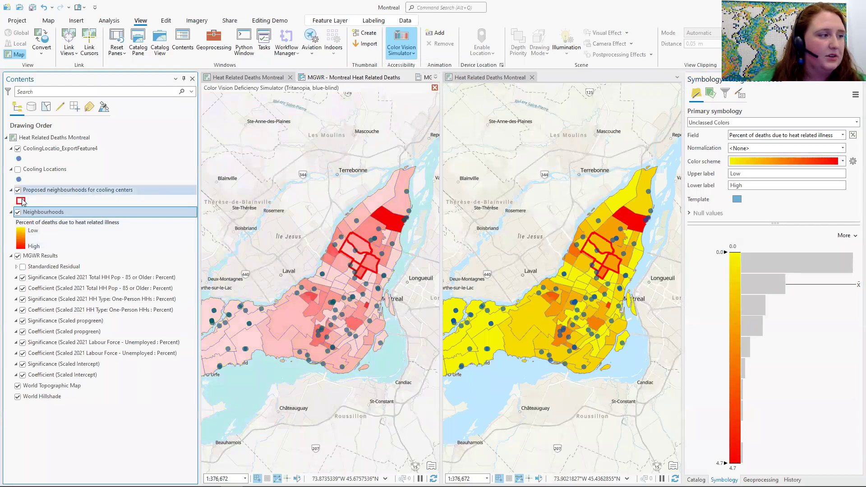
{"action": "left_click", "coordinate": [21, 201]}
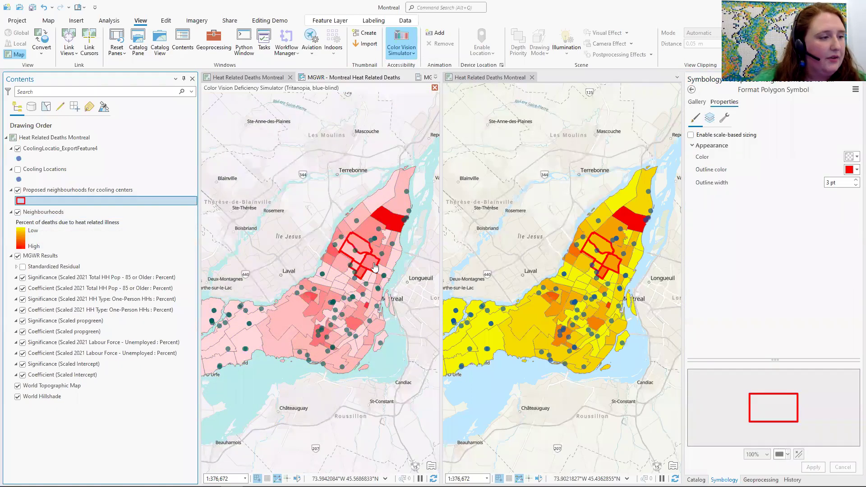
{"action": "left_click", "coordinate": [852, 169]}
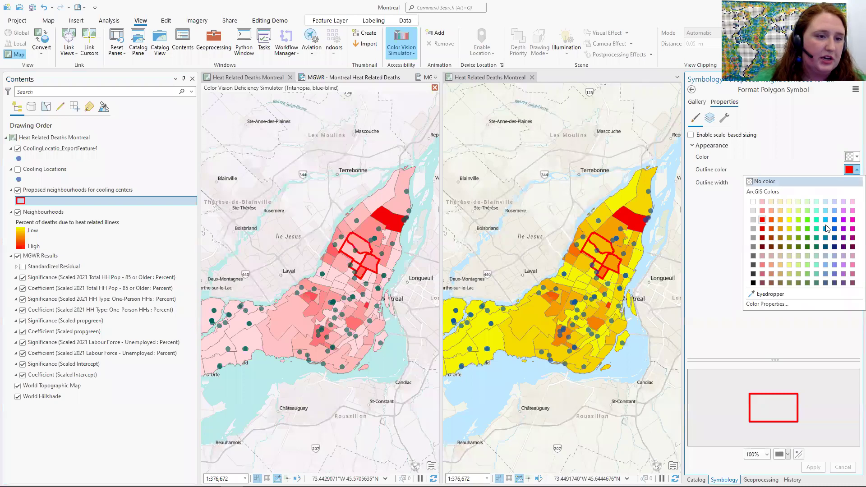
{"action": "left_click", "coordinate": [835, 230]}
{"action": "left_click", "coordinate": [813, 467]}
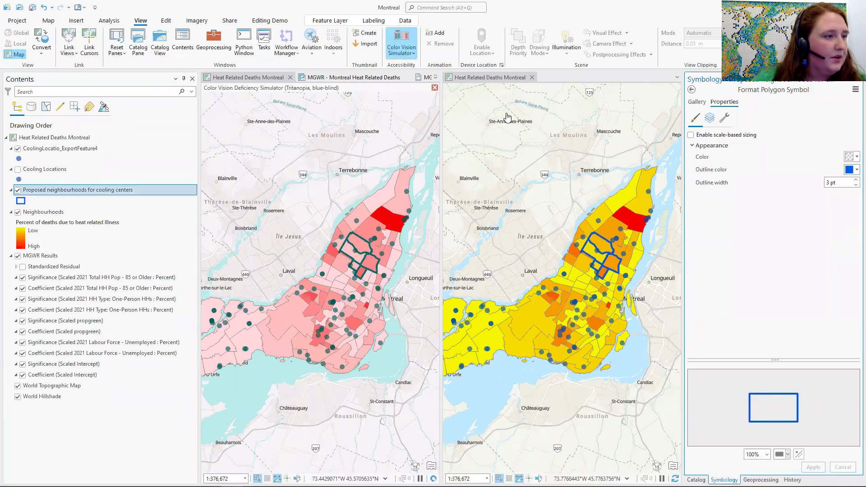
- Check the blue outlines with the Deuteranopia simulation and close the second map view
{"action": "left_click", "coordinate": [414, 53]}
{"action": "left_click", "coordinate": [428, 68]}
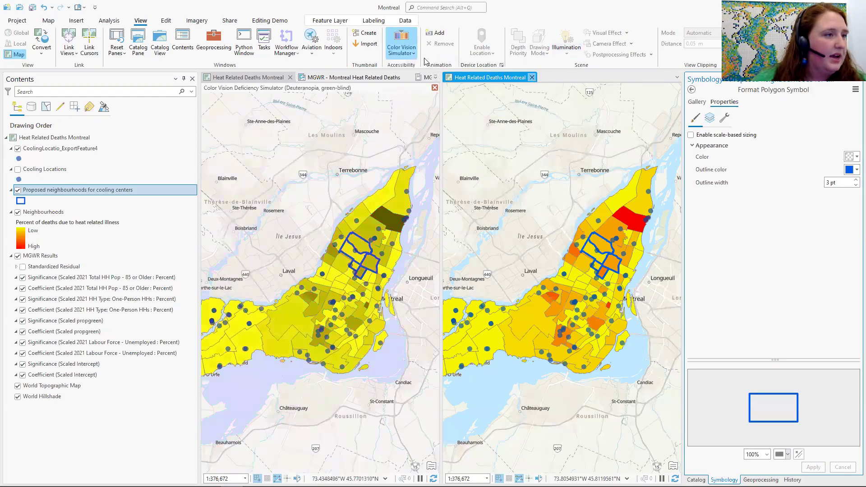
{"action": "left_click", "coordinate": [532, 77]}
- Return to the MGWR - Montreal Heat Related Deaths layout and turn off its color vision simulation
{"action": "left_click", "coordinate": [356, 77]}
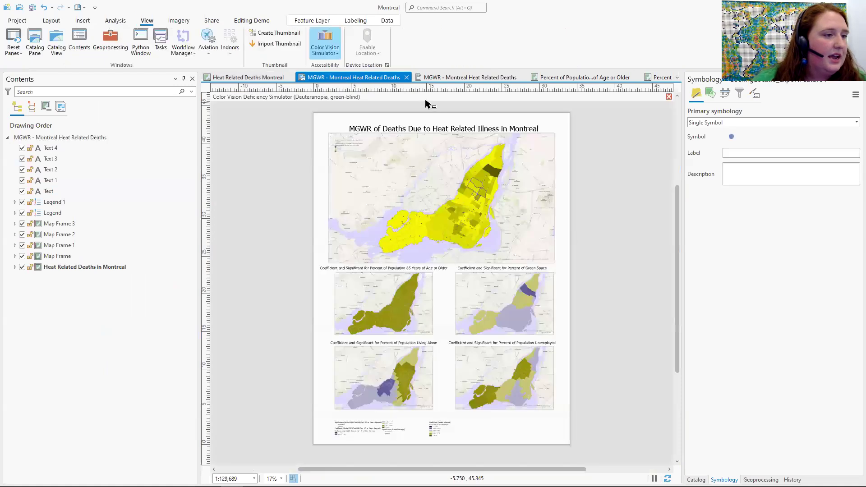
{"action": "left_click", "coordinate": [323, 38]}
{"action": "left_click", "coordinate": [311, 37]}
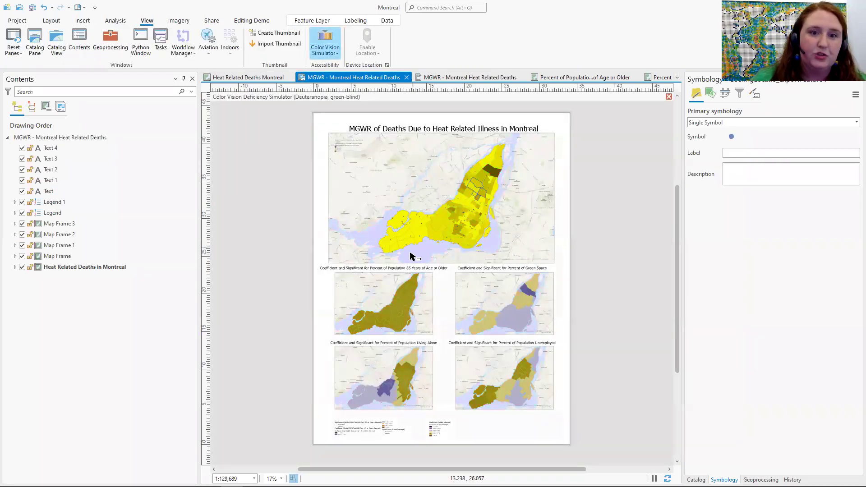
{"action": "left_click", "coordinate": [328, 39]}
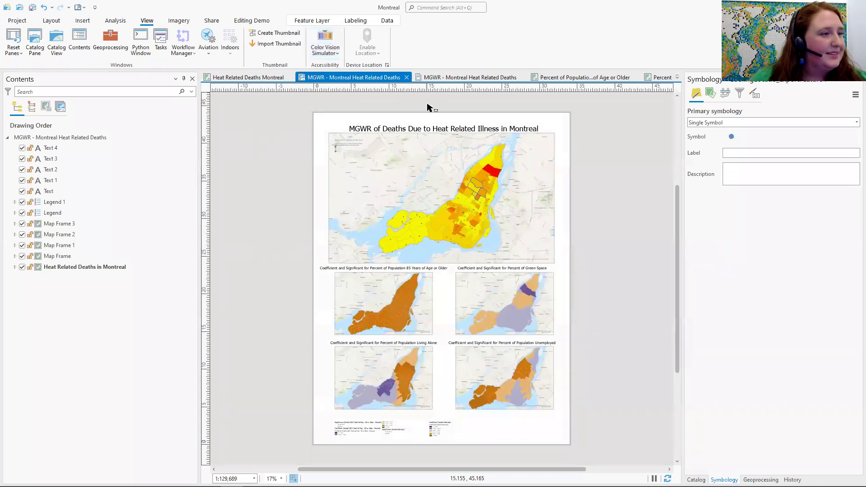
- Open the MGWR - Montreal Heat Related Deaths report and insert a default-extent Heat Related Deaths Montreal map frame above the header title
{"action": "left_click", "coordinate": [450, 77]}
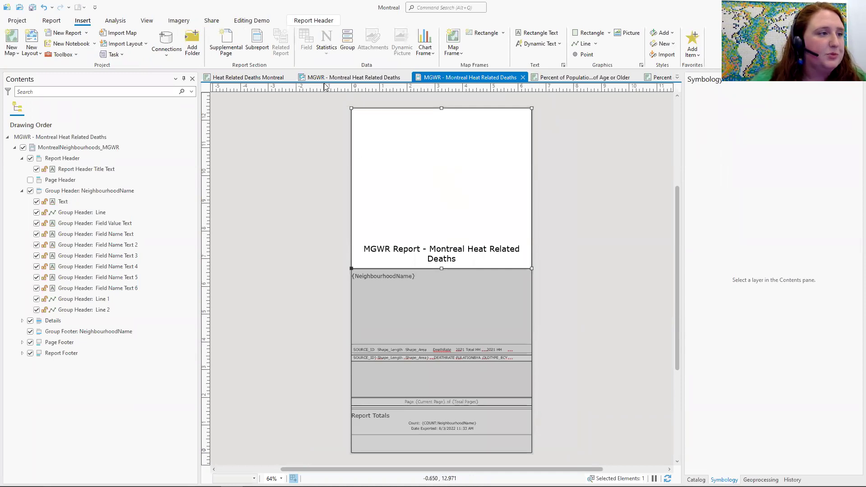
{"action": "left_click", "coordinate": [450, 52]}
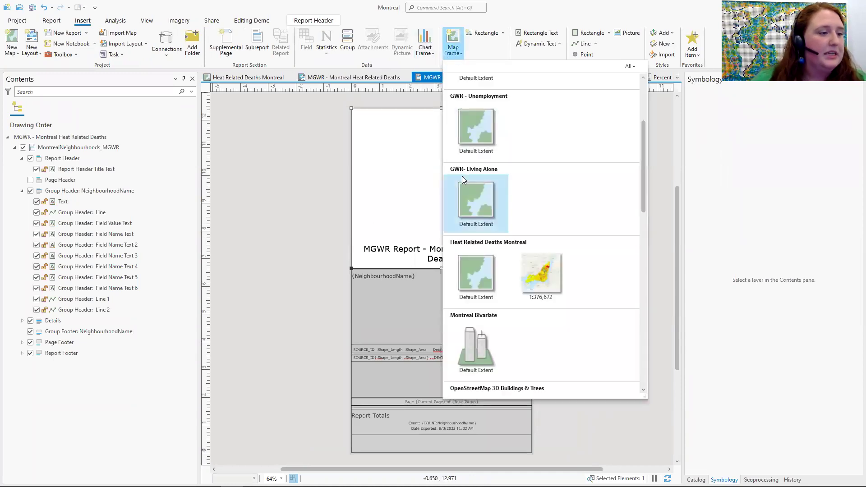
{"action": "left_click", "coordinate": [477, 270]}
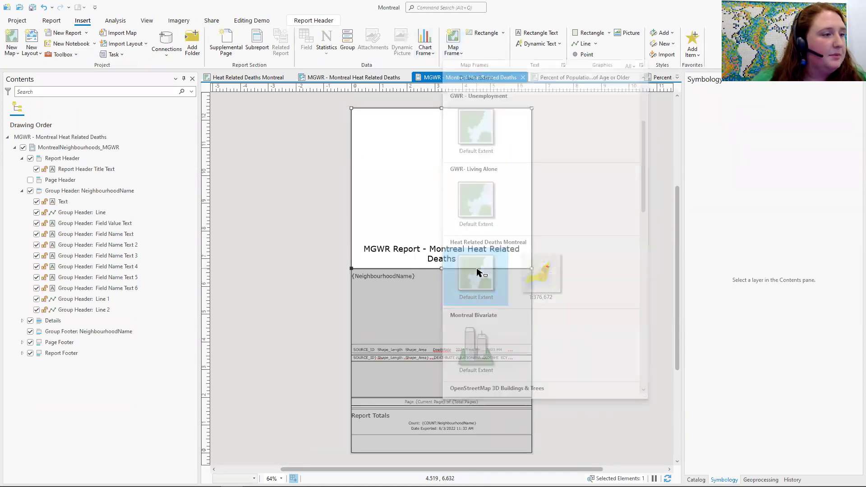
{"action": "left_click_drag", "start_coordinate": [364, 131], "coordinate": [515, 240]}
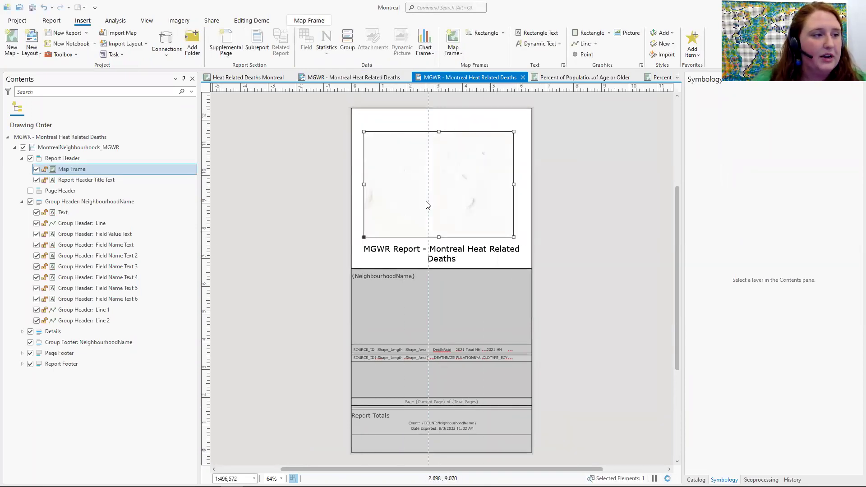
- Activate the report header's map frame, zoom out to 1:775,894 with the whole island in view, and return to the report
{"action": "right_click", "coordinate": [435, 191]}
{"action": "left_click", "coordinate": [458, 198]}
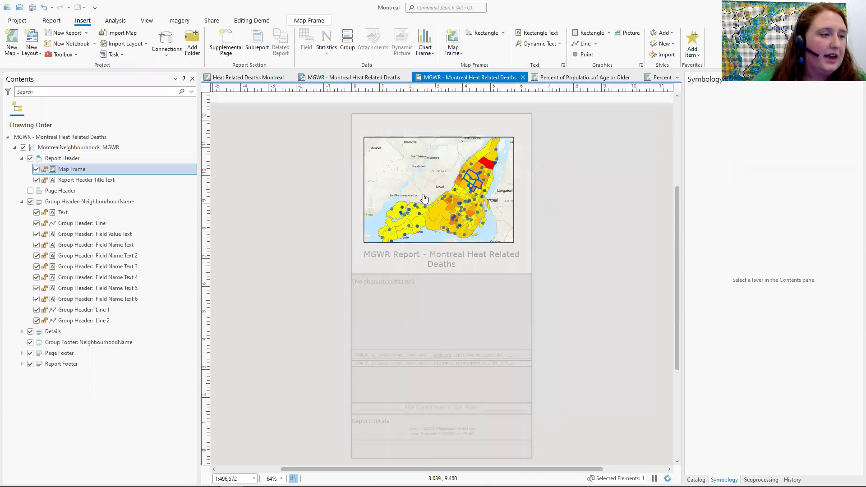
{"action": "left_click_drag", "start_coordinate": [427, 200], "coordinate": [434, 202]}
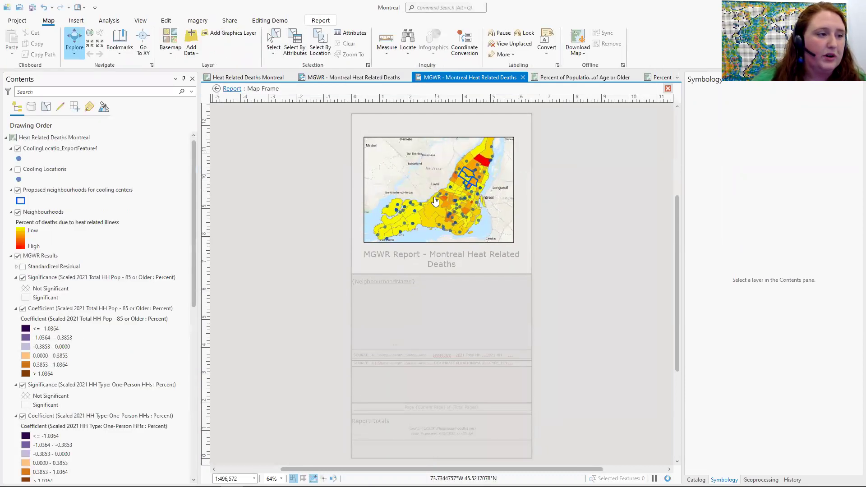
{"action": "scroll", "coordinate": [437, 198], "scroll_direction": "down", "scroll_amount": 2}
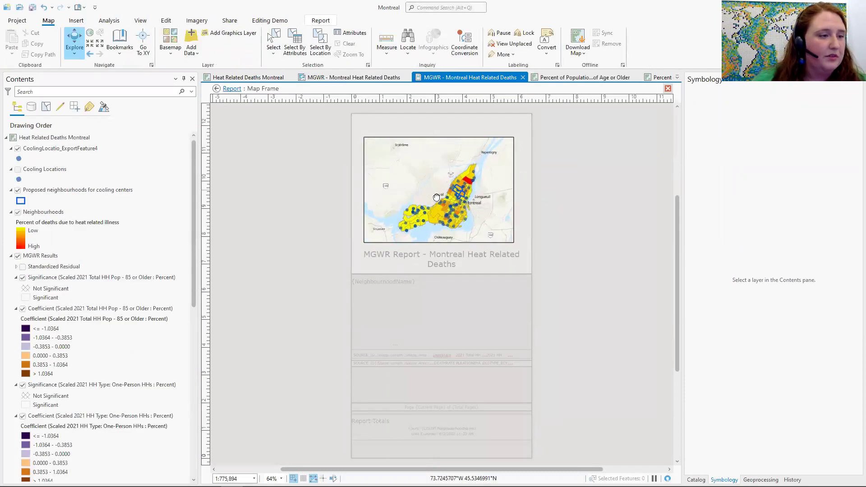
{"action": "left_click_drag", "start_coordinate": [433, 195], "coordinate": [433, 199]}
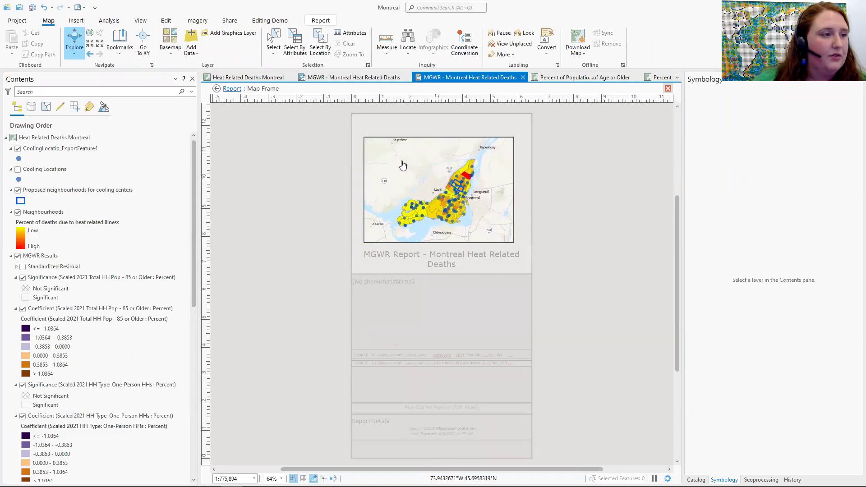
{"action": "left_click", "coordinate": [231, 89]}
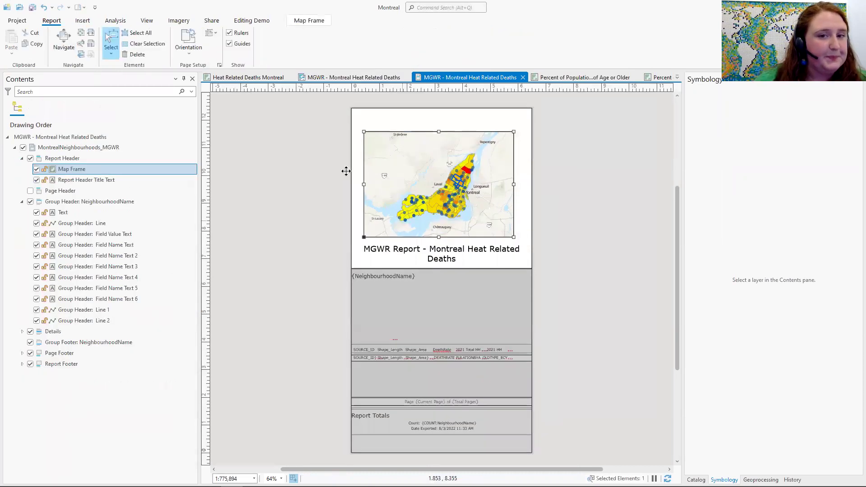
- Insert a default-extent Heat Related Deaths Montreal map frame in the NeighbourhoodName group header, below the neighbourhood name
{"action": "left_click", "coordinate": [437, 310]}
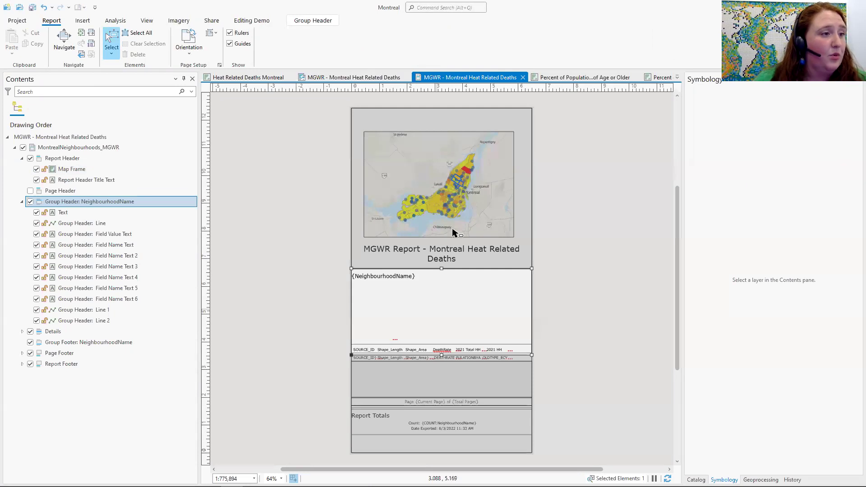
{"action": "left_click", "coordinate": [83, 21]}
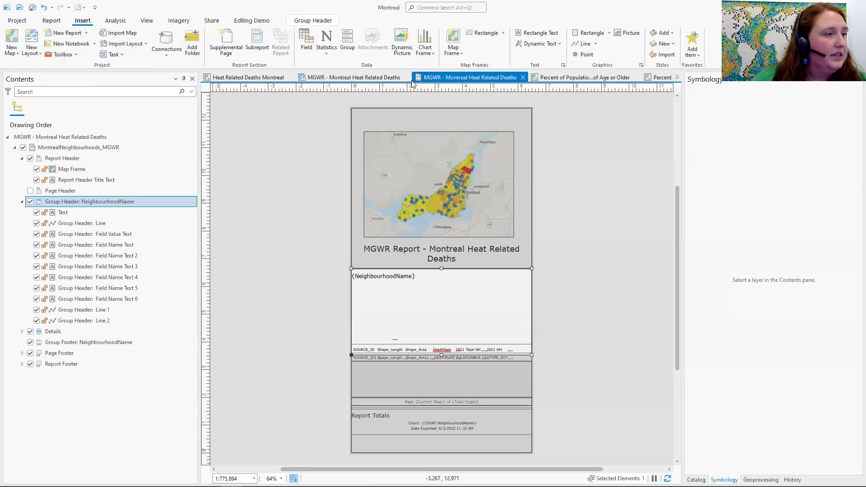
{"action": "left_click", "coordinate": [454, 45]}
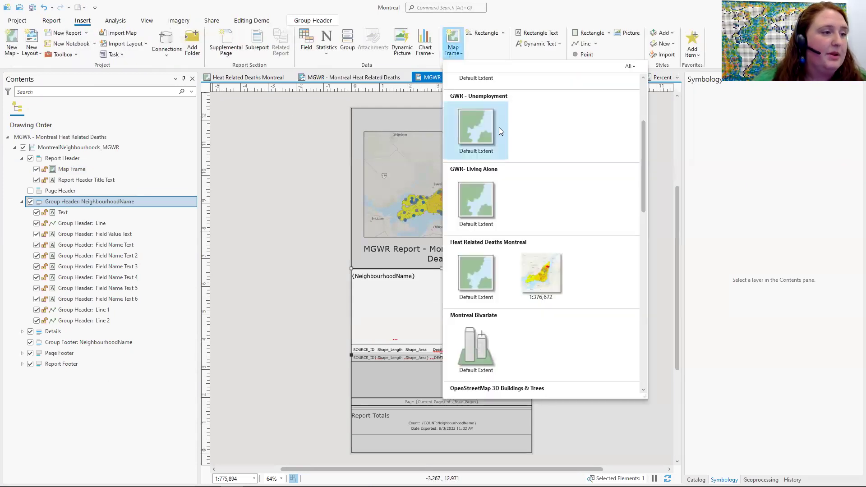
{"action": "left_click", "coordinate": [472, 284]}
{"action": "left_click_drag", "start_coordinate": [487, 325], "coordinate": [513, 334]}
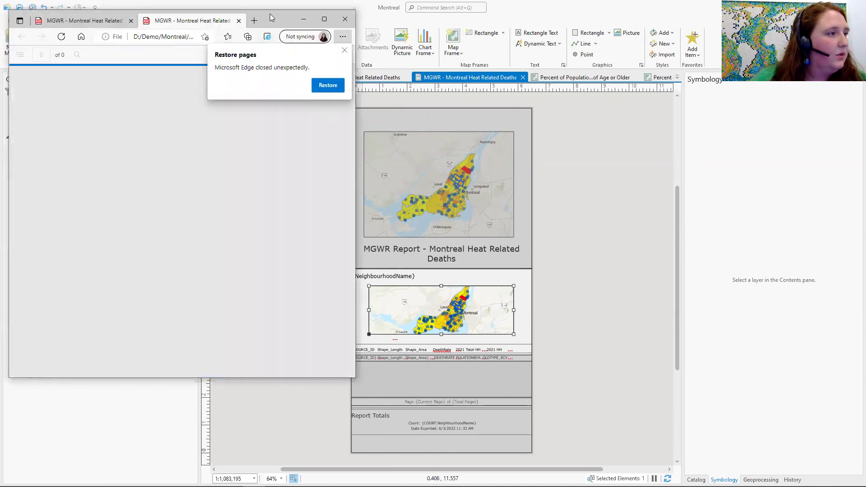
- Maximize the exported MGWR - Montreal Heat Related Deaths PDF and review its title page and the neighbourhood pages with their maps
{"action": "double_click", "coordinate": [271, 18]}
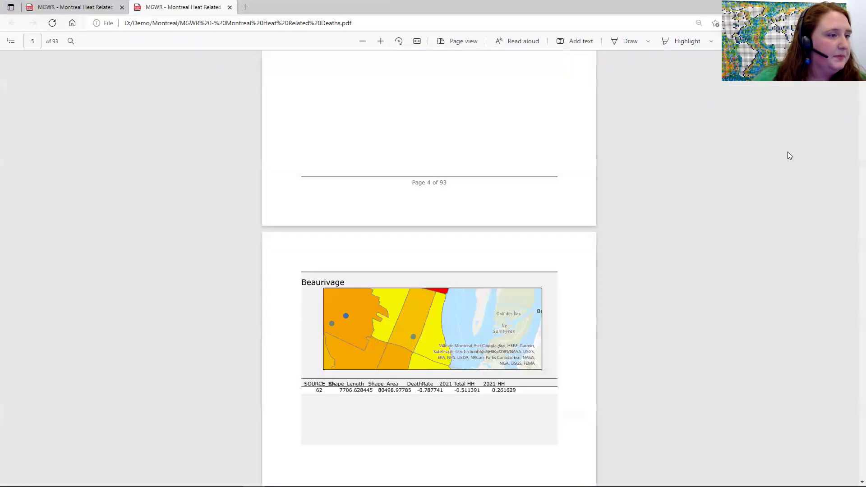
{"action": "scroll", "coordinate": [398, 279], "scroll_direction": "up", "scroll_amount": 20}
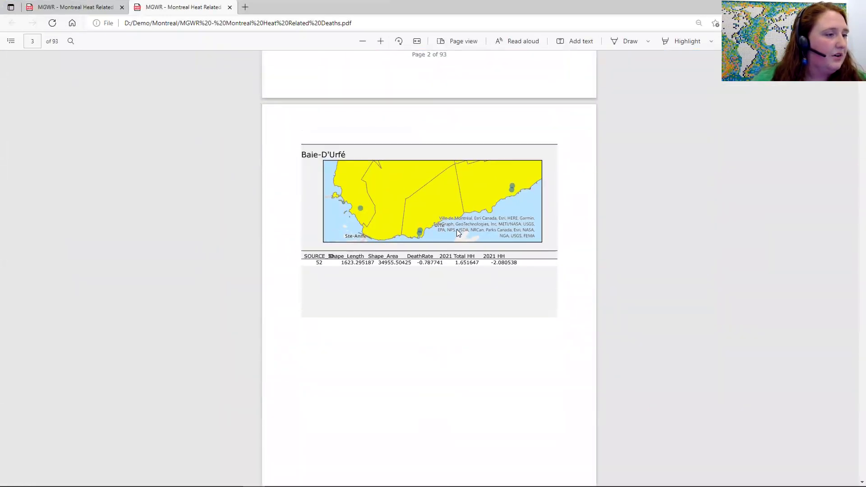
{"action": "scroll", "coordinate": [479, 150], "scroll_direction": "up", "scroll_amount": 8}
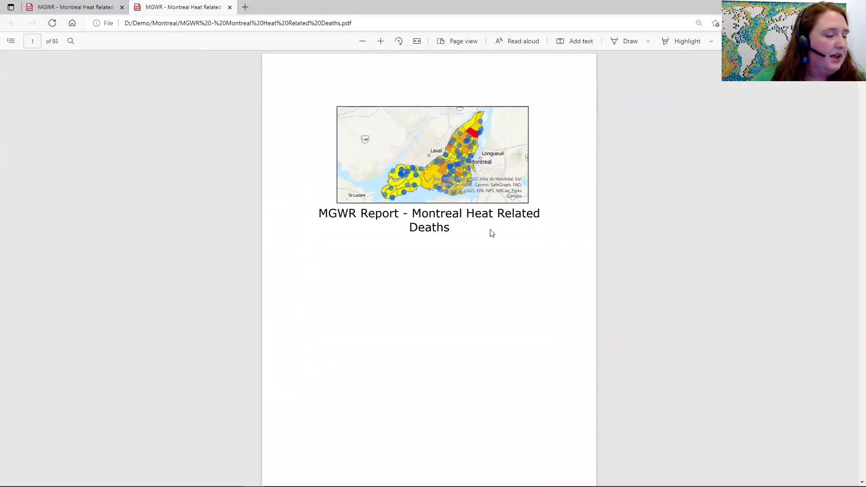
{"action": "scroll", "coordinate": [491, 233], "scroll_direction": "down", "scroll_amount": 15}
{"action": "scroll", "coordinate": [470, 209], "scroll_direction": "up", "scroll_amount": 8}
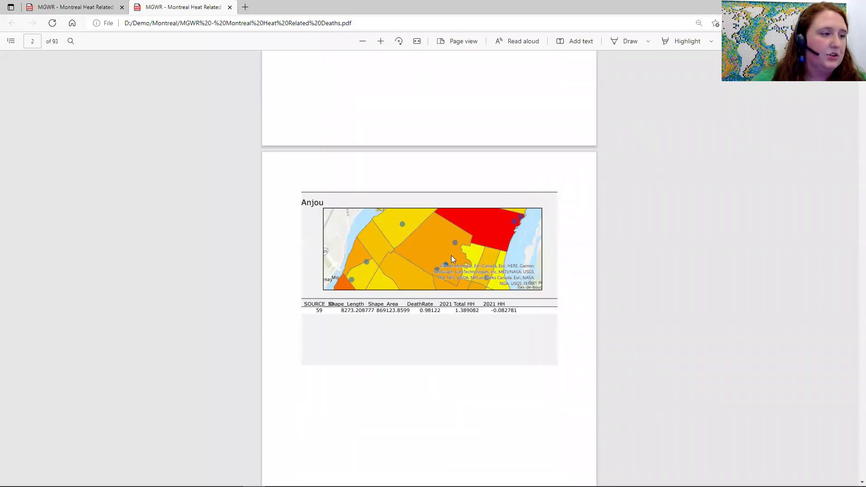
{"action": "scroll", "coordinate": [453, 258], "scroll_direction": "down", "scroll_amount": 8}
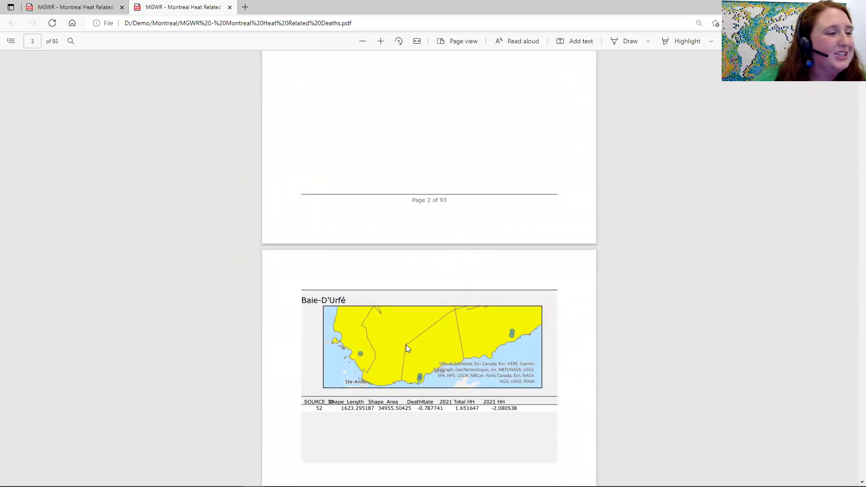
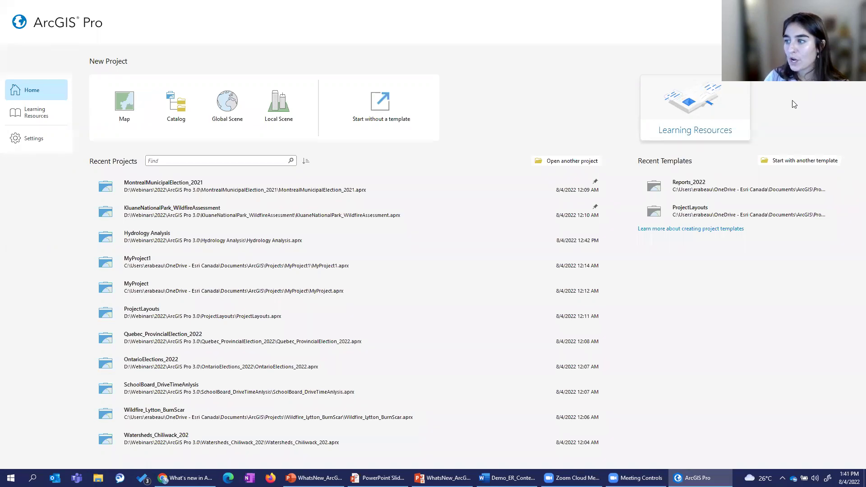
- Search the recent projects for "schoo", and clear the search to list all projects again
{"action": "left_click", "coordinate": [245, 163]}
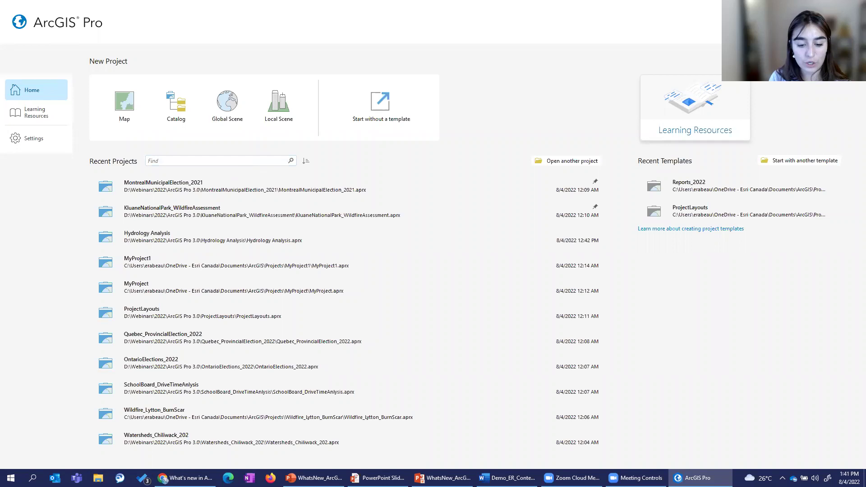
{"action": "type", "text": "schoo"}
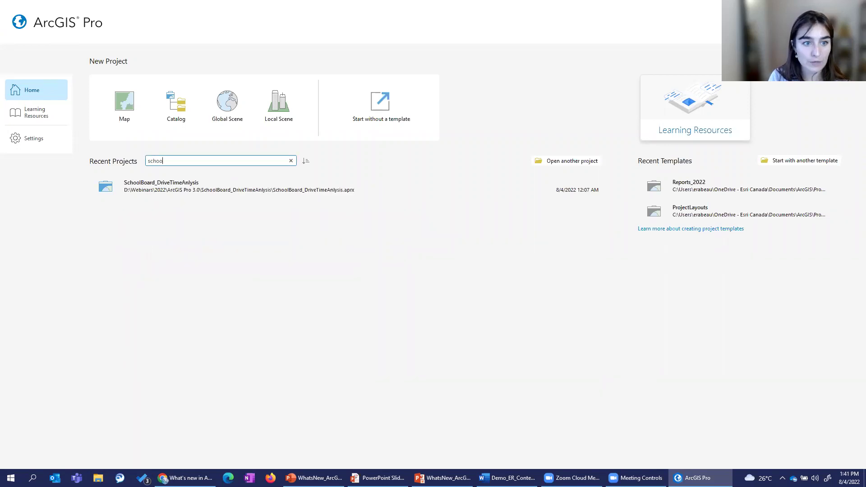
{"action": "key", "text": "BackSpace"}
{"action": "key", "text": "BackSpace"}
{"action": "key", "text": "BackSpace"}
{"action": "key", "text": "BackSpace"}
{"action": "key", "text": "BackSpace"}
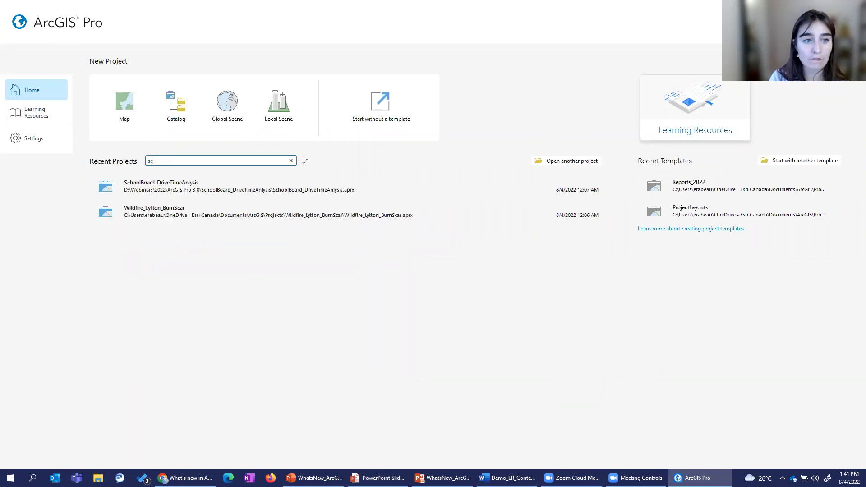
- Sort the recent projects by name ascending and by modified date ascending, and show the list options for ProjectLayouts
{"action": "left_click", "coordinate": [305, 162]}
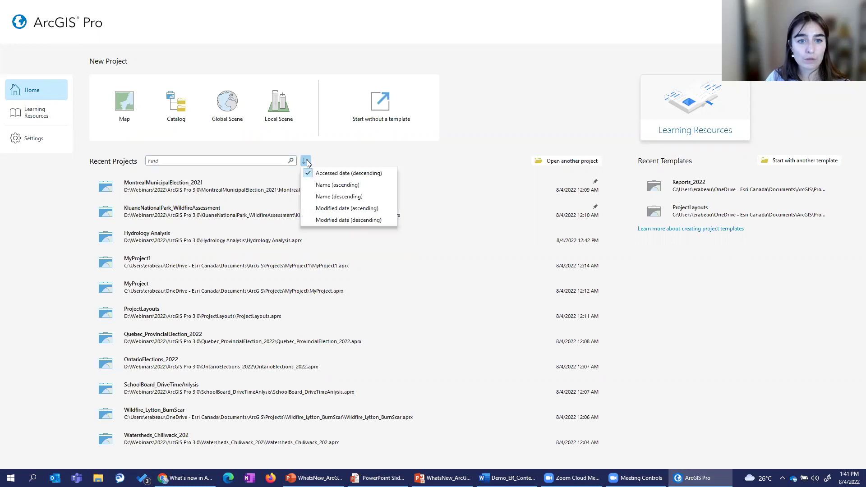
{"action": "left_click", "coordinate": [321, 183]}
{"action": "left_click", "coordinate": [306, 161]}
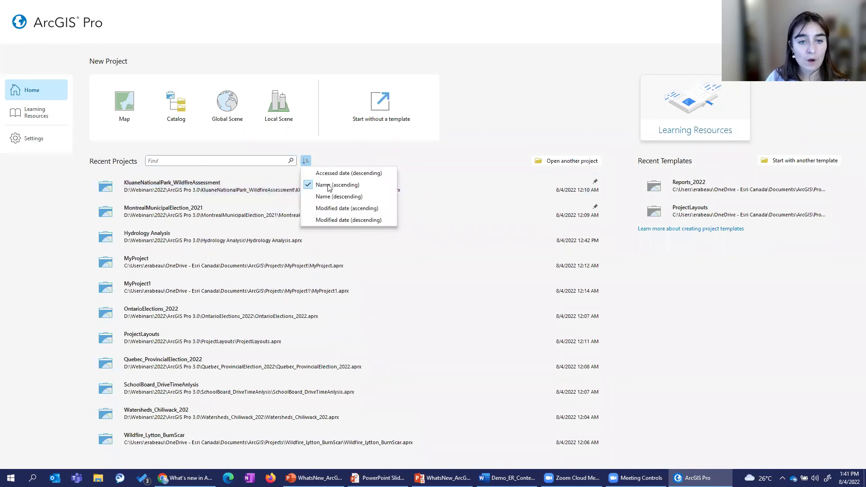
{"action": "left_click", "coordinate": [344, 209]}
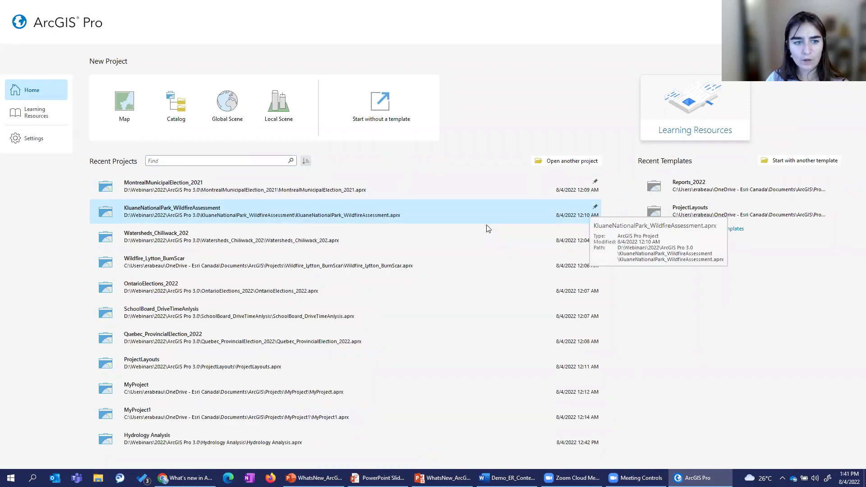
{"action": "right_click", "coordinate": [209, 362]}
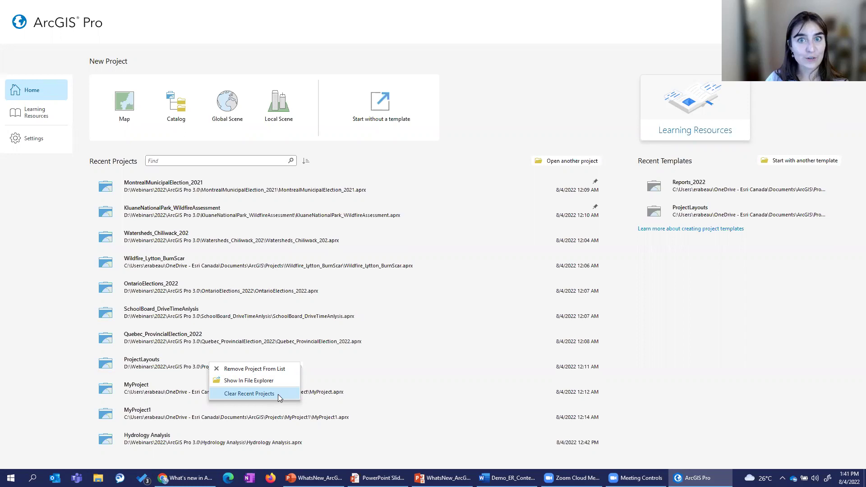
- View the learning resources, and open the Package Manager settings to list the available Python environments
{"action": "left_click", "coordinate": [49, 118]}
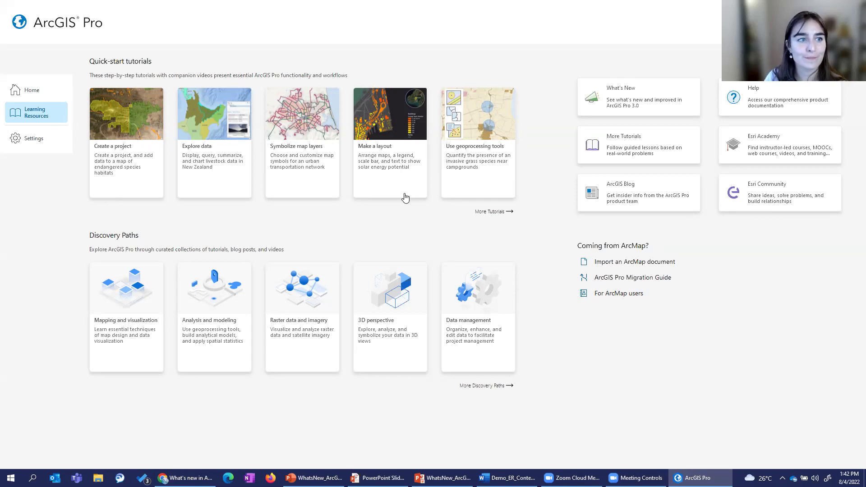
{"action": "left_click", "coordinate": [40, 140]}
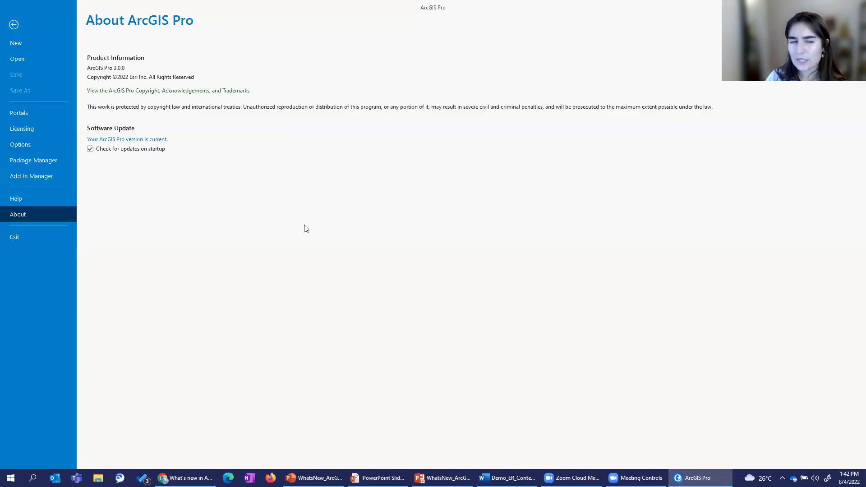
{"action": "left_click", "coordinate": [54, 162]}
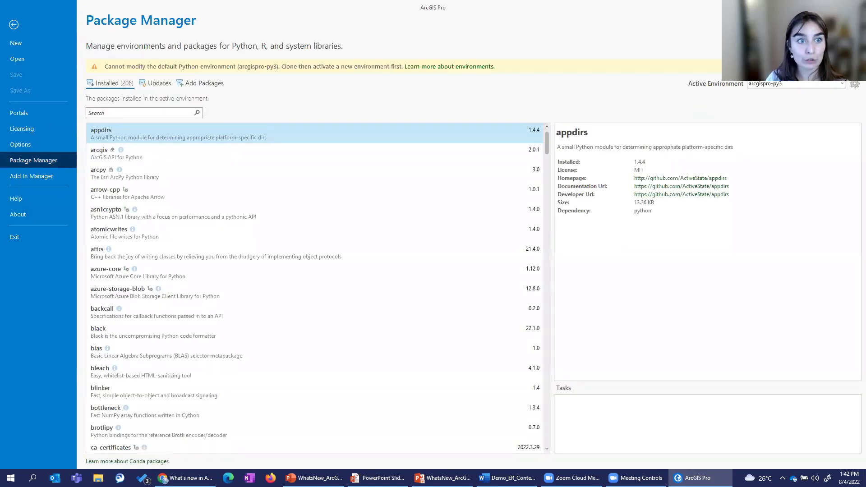
{"action": "left_click", "coordinate": [842, 86]}
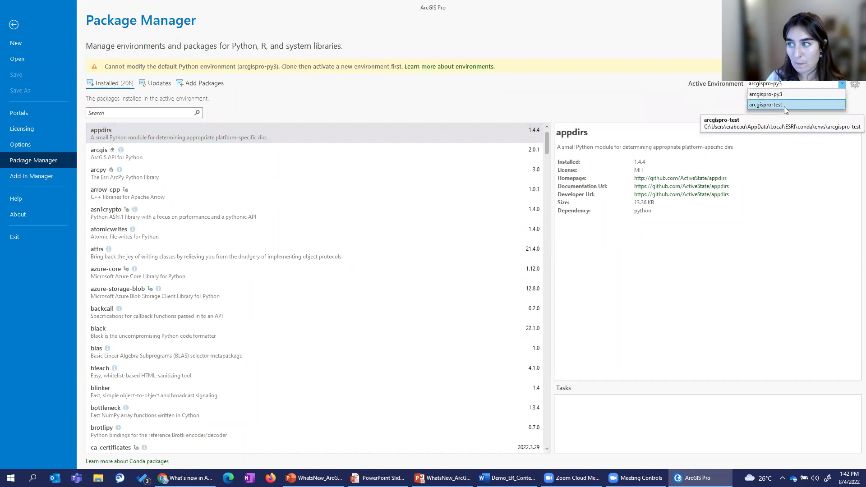
- Open the Environment Manager, show the management options for the arcgispro-test environment, and close it without making changes
{"action": "left_click", "coordinate": [854, 87]}
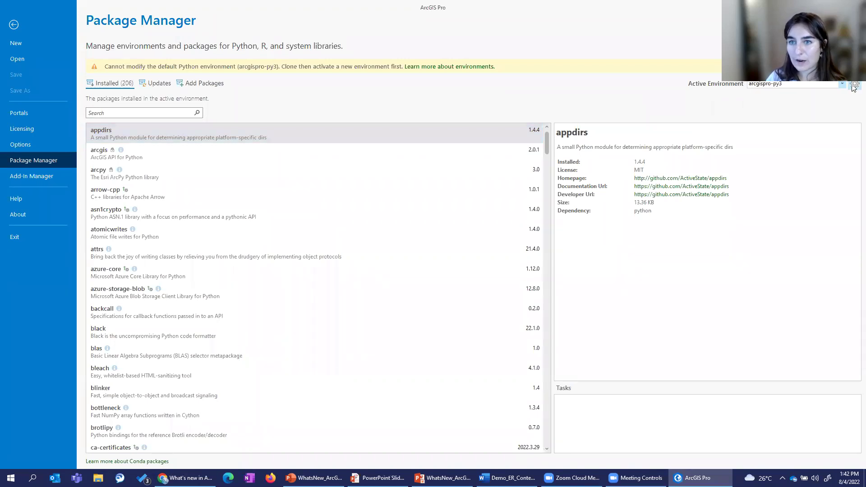
{"action": "left_click", "coordinate": [853, 87]}
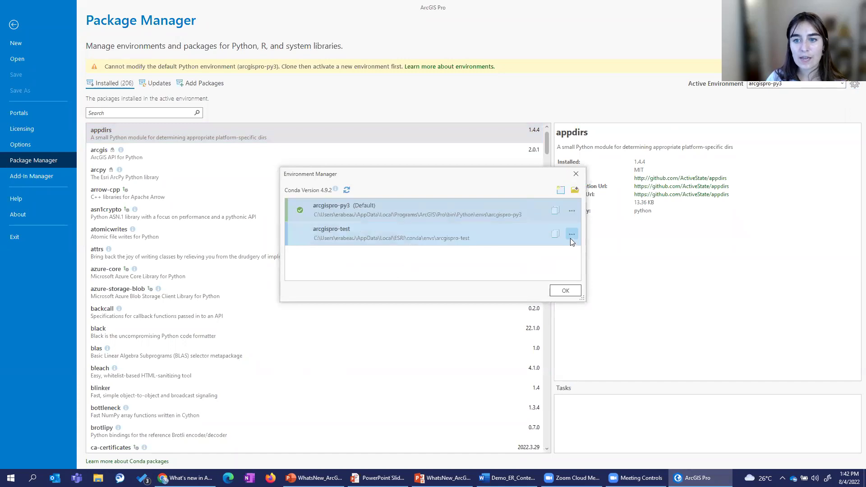
{"action": "left_click", "coordinate": [572, 235]}
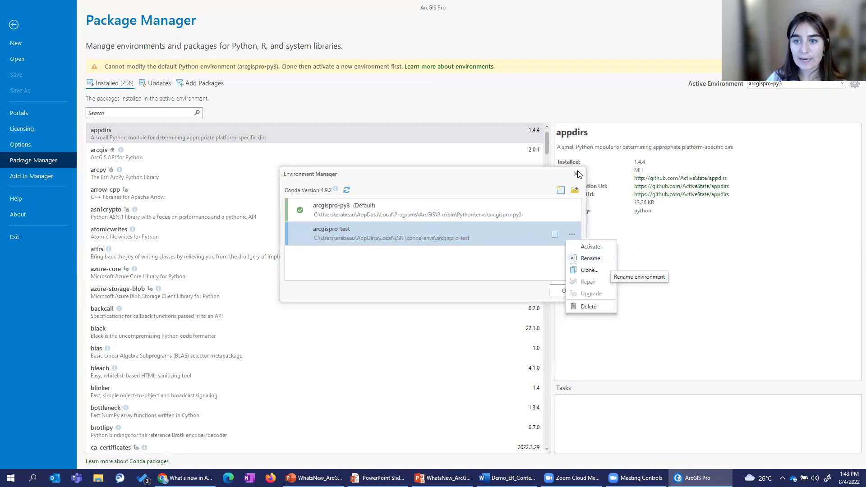
{"action": "left_click", "coordinate": [543, 179]}
{"action": "left_click", "coordinate": [566, 289]}
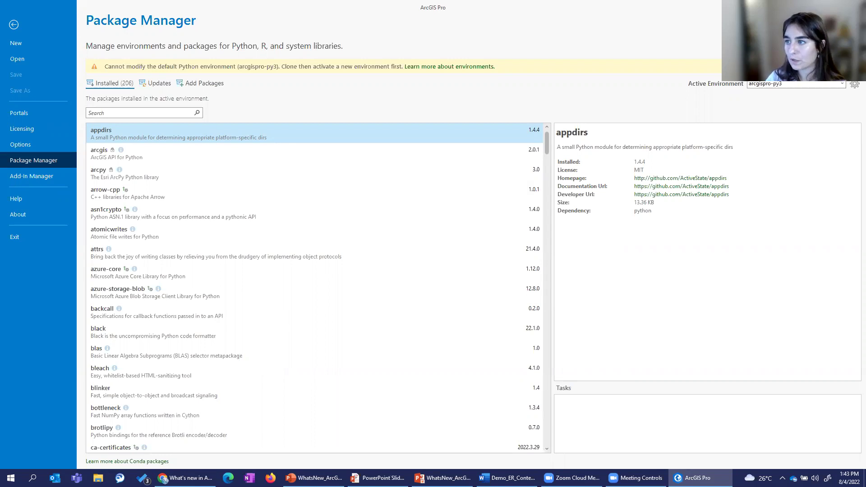
- Leave the settings, return to the start page's project list, and open the Hydrology Analysis project
{"action": "left_click", "coordinate": [14, 25]}
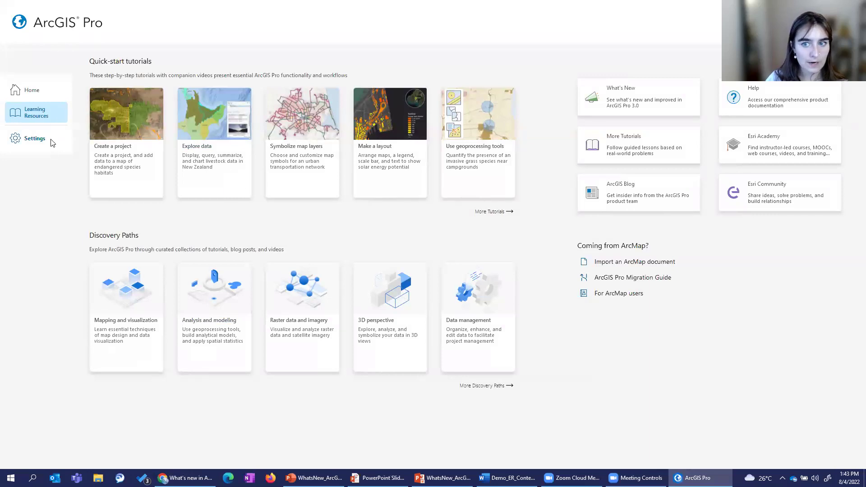
{"action": "left_click", "coordinate": [43, 93]}
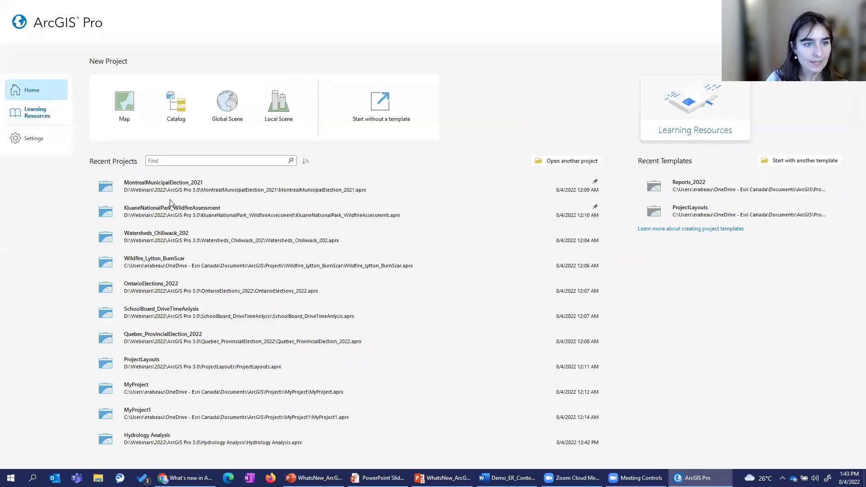
{"action": "left_click", "coordinate": [182, 437]}
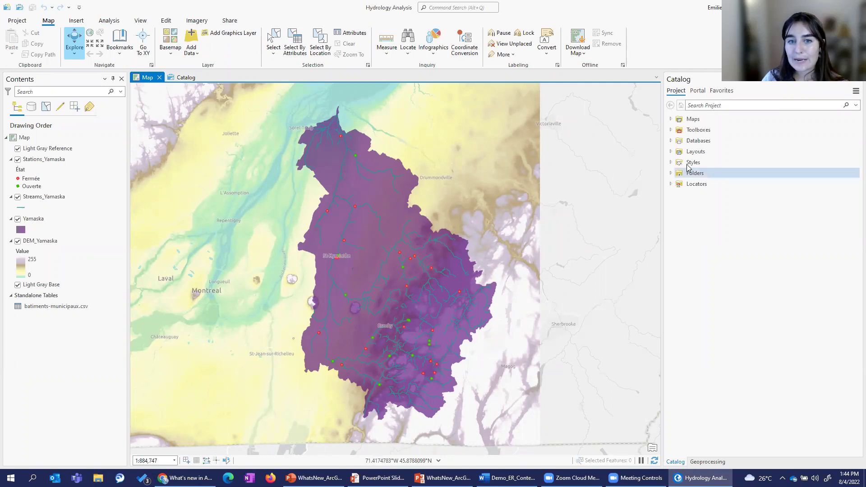
- Check the Catalog favorites, and locate the favorite Derive Stream As Line tool in its Spatial Analyst Hydrology toolset
{"action": "left_click", "coordinate": [721, 92]}
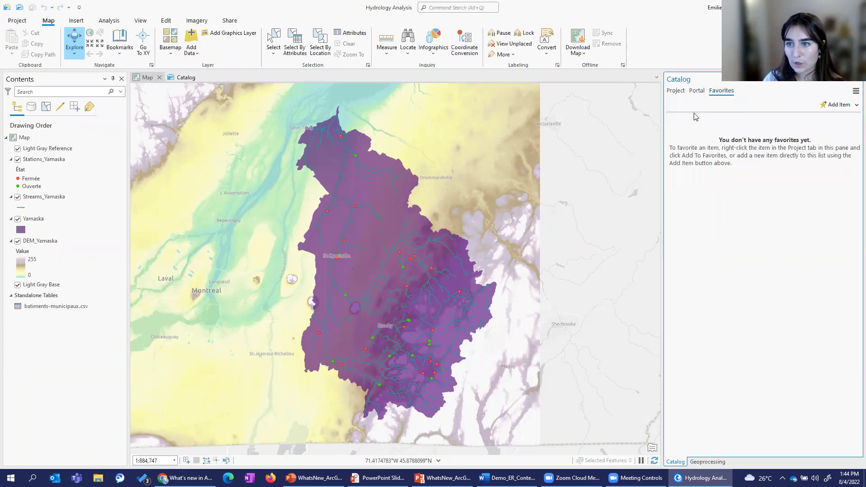
{"action": "left_click", "coordinate": [707, 462]}
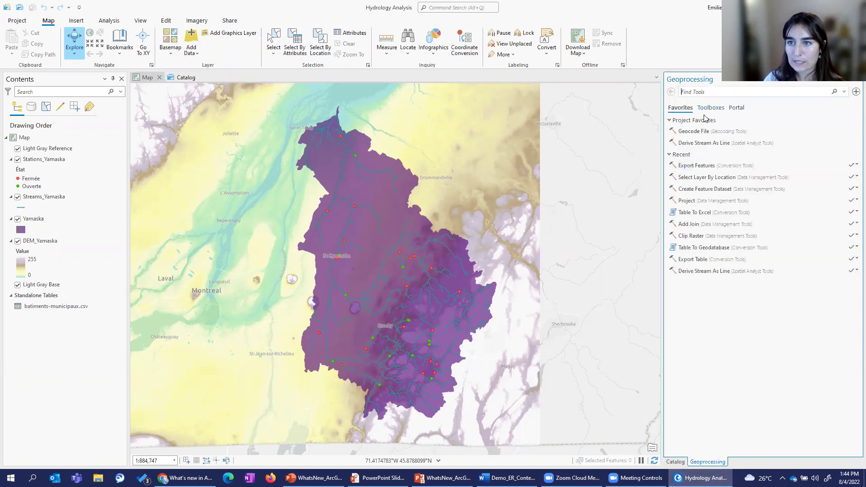
{"action": "right_click", "coordinate": [704, 144]}
{"action": "left_click", "coordinate": [739, 180]}
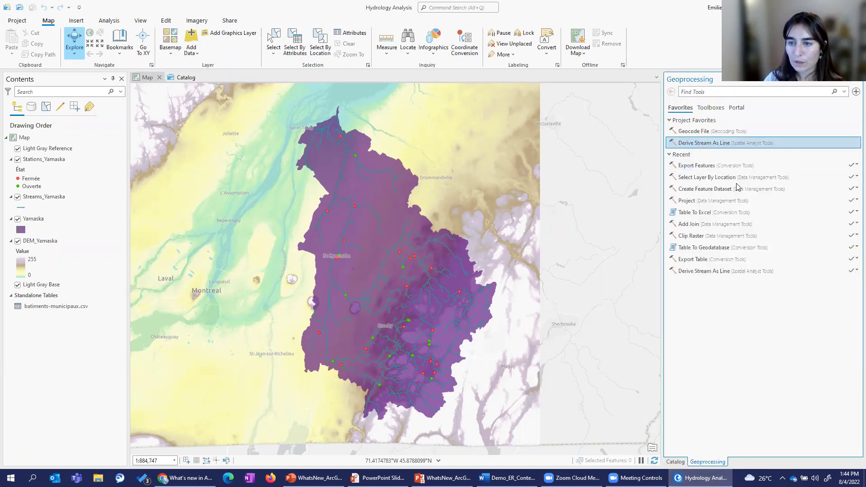
{"action": "scroll", "coordinate": [807, 236], "scroll_direction": "down", "scroll_amount": 3}
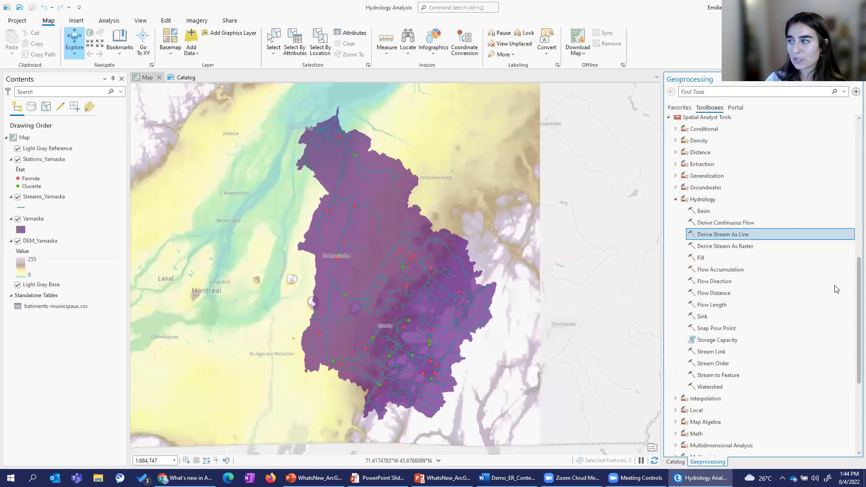
{"action": "scroll", "coordinate": [801, 326], "scroll_direction": "down", "scroll_amount": 1}
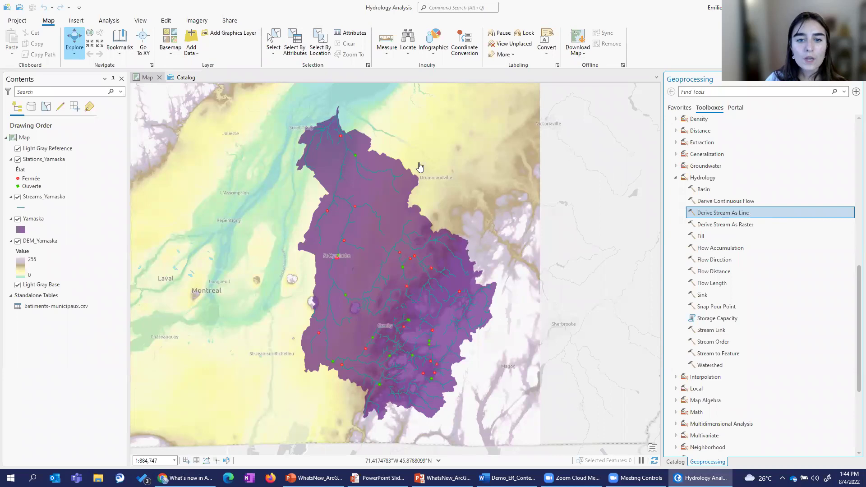
- Open Geocode Table for batiments-municipaux.csv, skip the guided steps, and choose ArcGIS World Geocoding Service as the input locator
{"action": "left_click", "coordinate": [69, 306]}
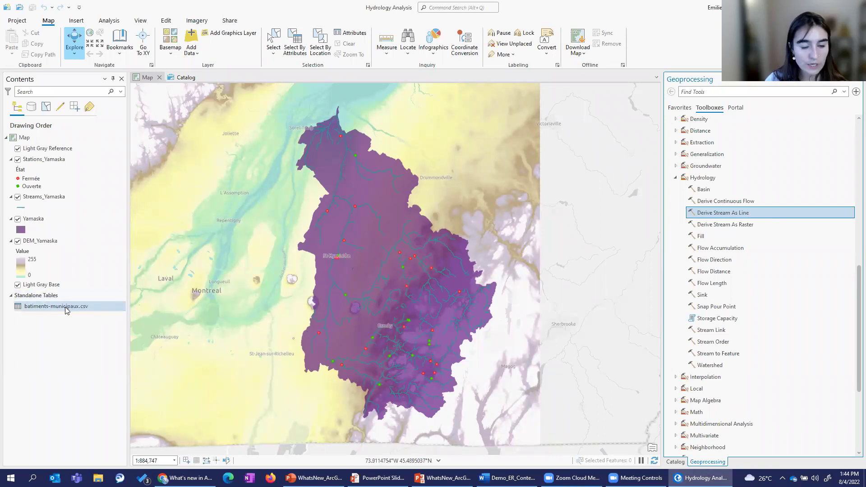
{"action": "right_click", "coordinate": [35, 307]}
{"action": "left_click", "coordinate": [71, 173]}
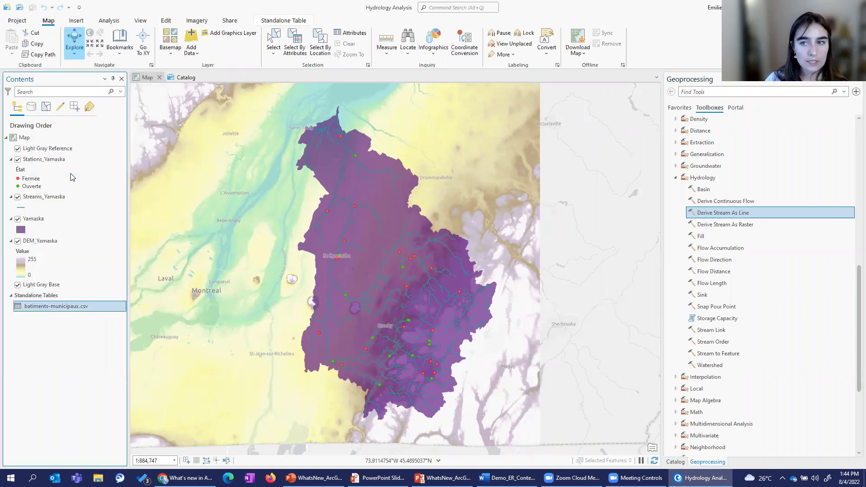
{"action": "left_click", "coordinate": [693, 447]}
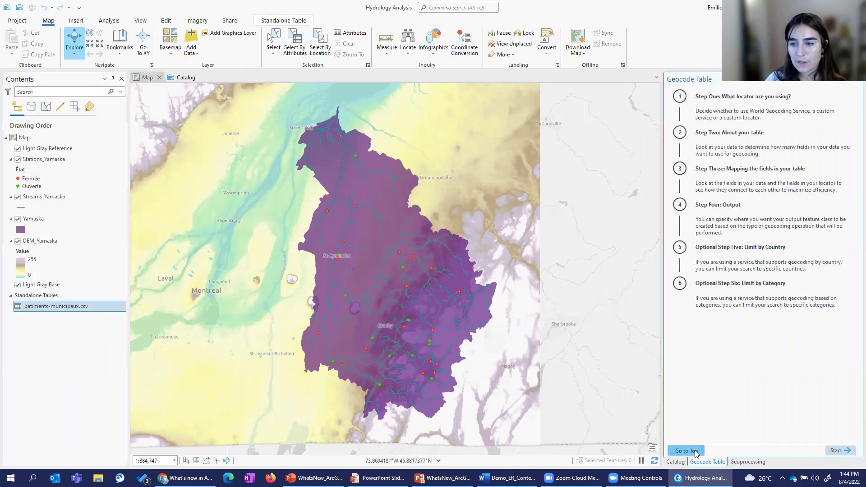
{"action": "left_click_drag", "start_coordinate": [662, 274], "coordinate": [608, 273]}
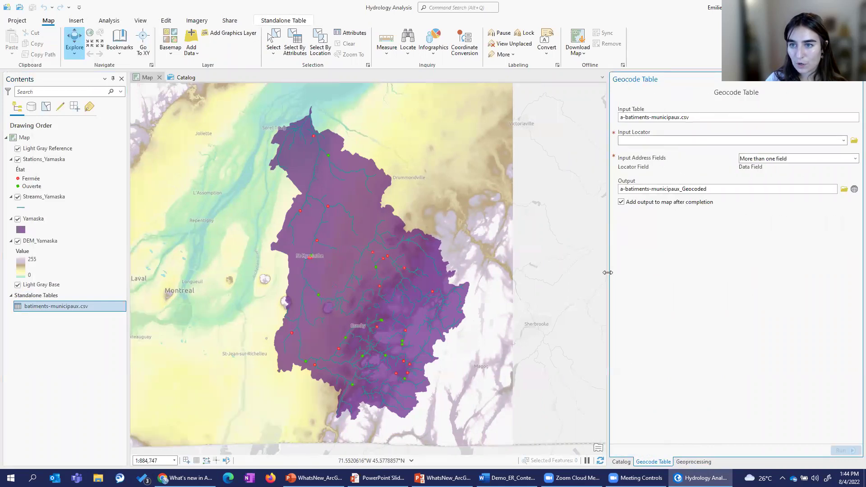
{"action": "left_click", "coordinate": [844, 141]}
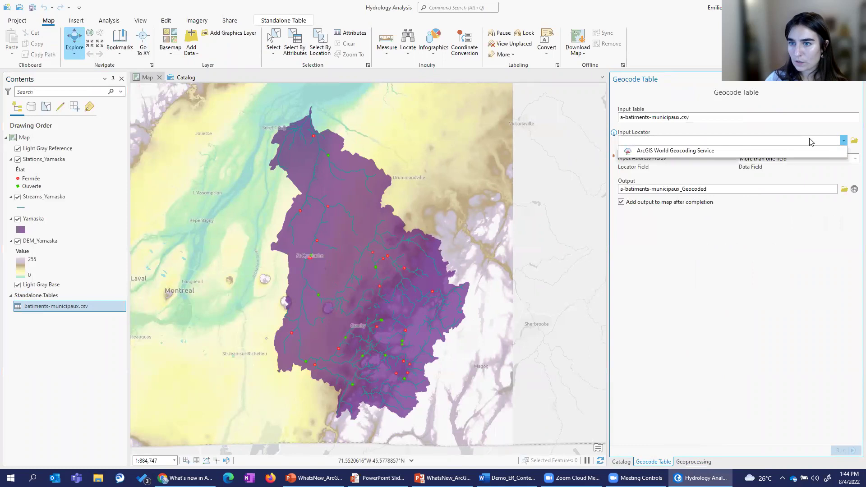
{"action": "left_click", "coordinate": [672, 154]}
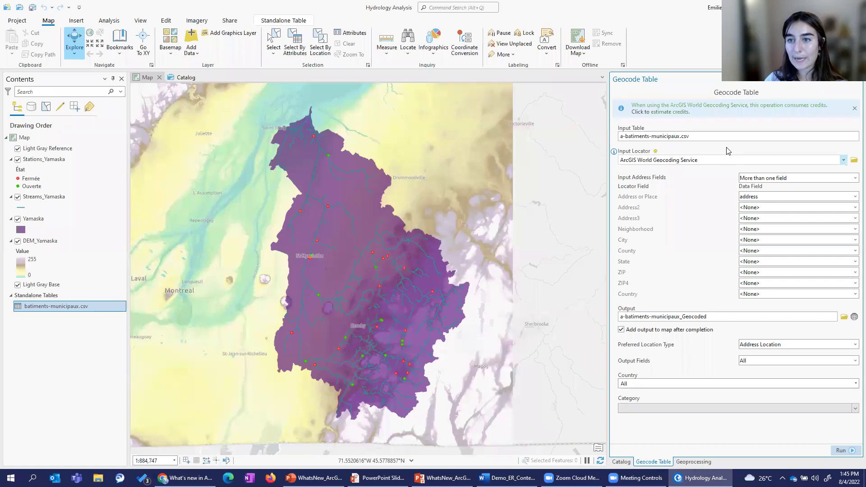
- Estimate the credits for geocoding the table, and show a-batiments-municipaux.csv from the MONTEREGIE folder in File Explorer before closing that window
{"action": "left_click", "coordinate": [685, 112]}
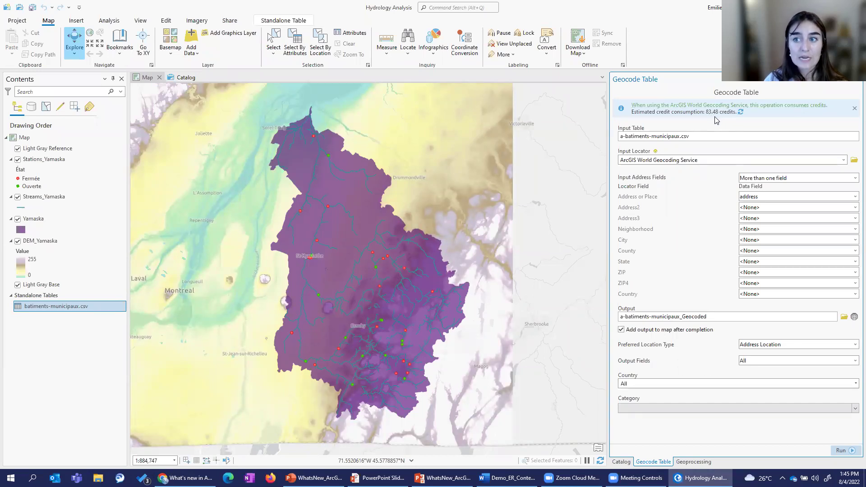
{"action": "left_click", "coordinate": [623, 463]}
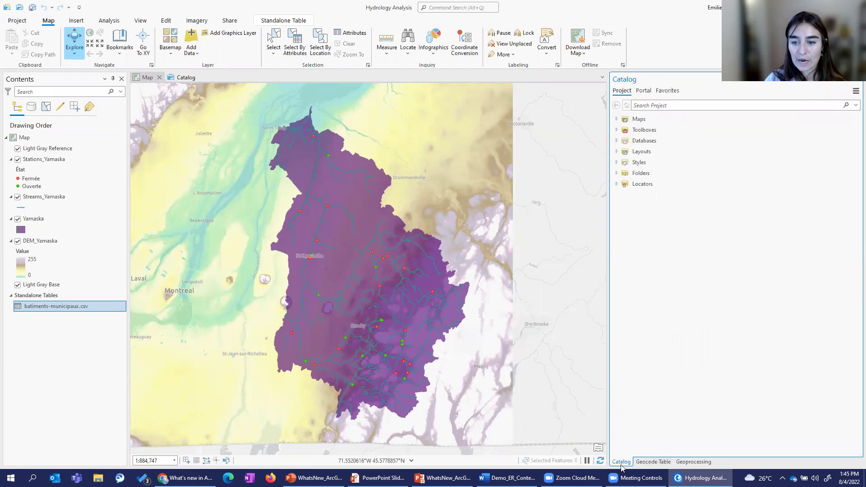
{"action": "double_click", "coordinate": [627, 173]}
{"action": "left_click", "coordinate": [625, 196]}
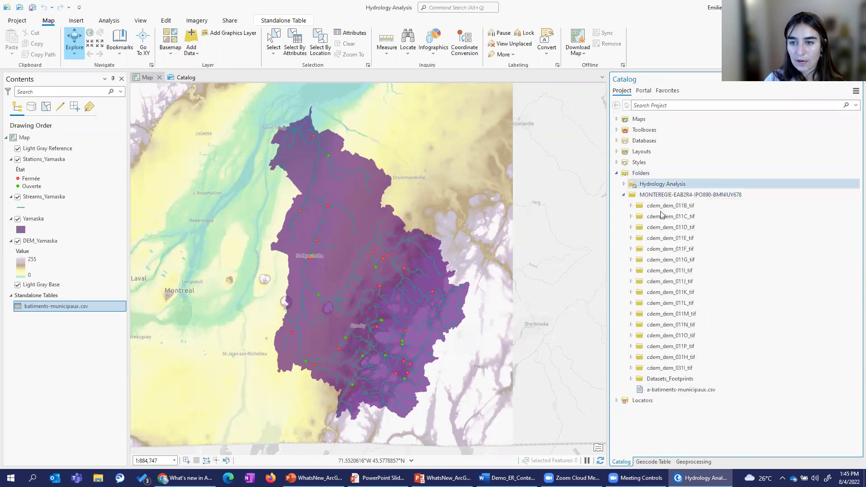
{"action": "right_click", "coordinate": [690, 391]}
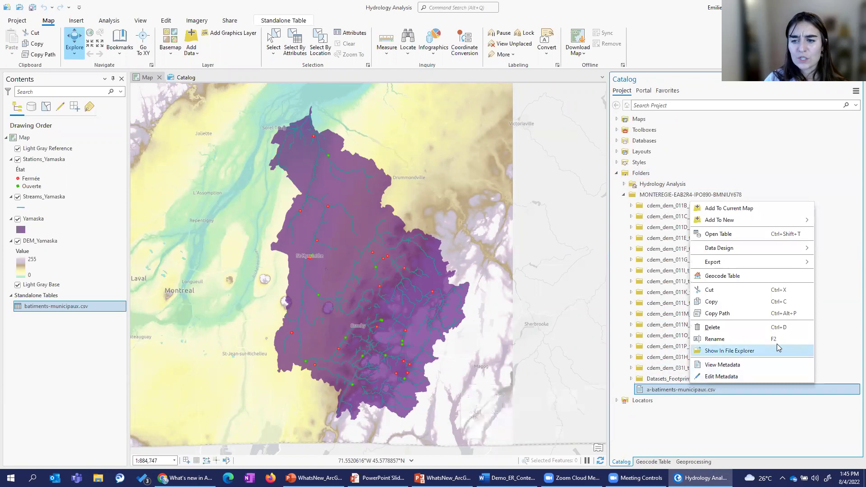
{"action": "left_click", "coordinate": [752, 351]}
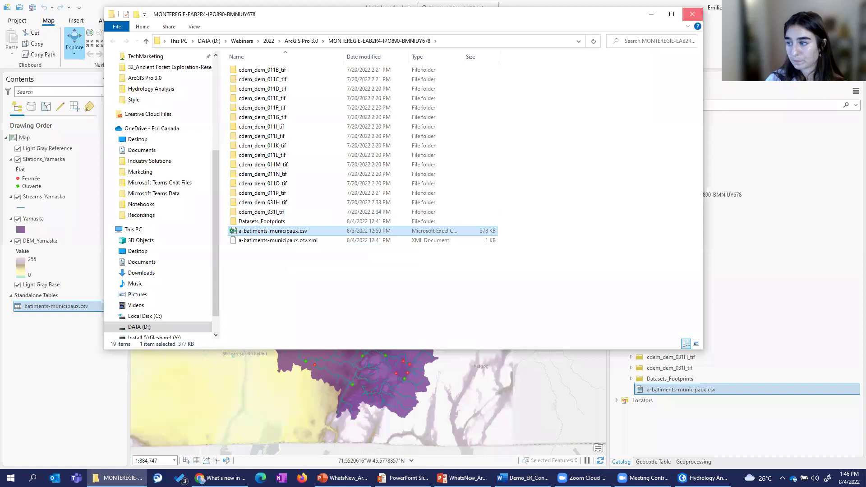
{"action": "left_click", "coordinate": [692, 18]}
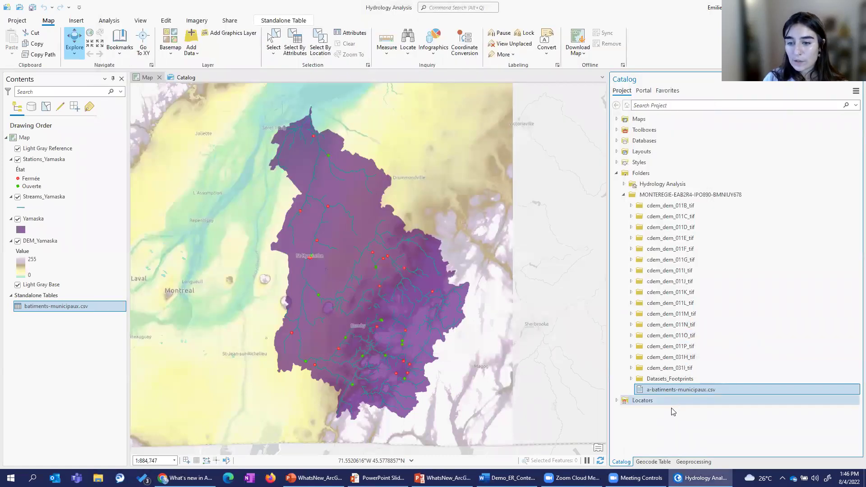
- Give the MONTEREGIE-EAB2R4-IPO890-BMNIUY678 folder connection the alias Monteregie Data, and check its folder details
{"action": "left_click", "coordinate": [623, 195]}
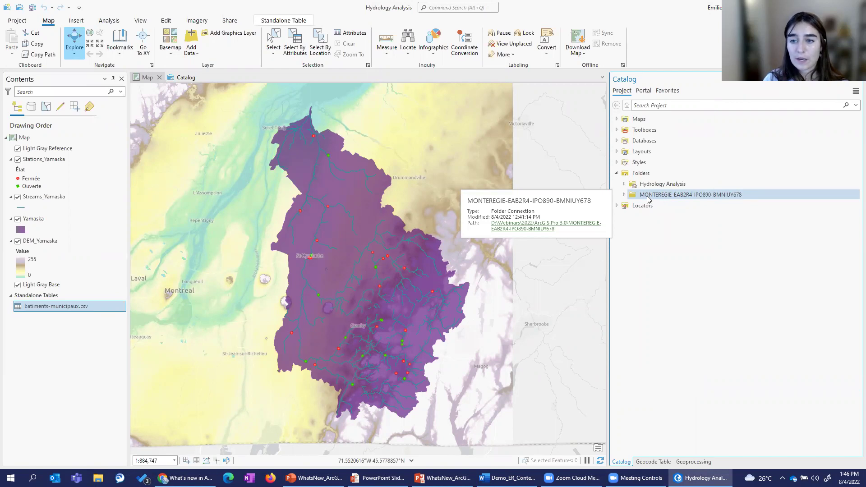
{"action": "right_click", "coordinate": [647, 199]}
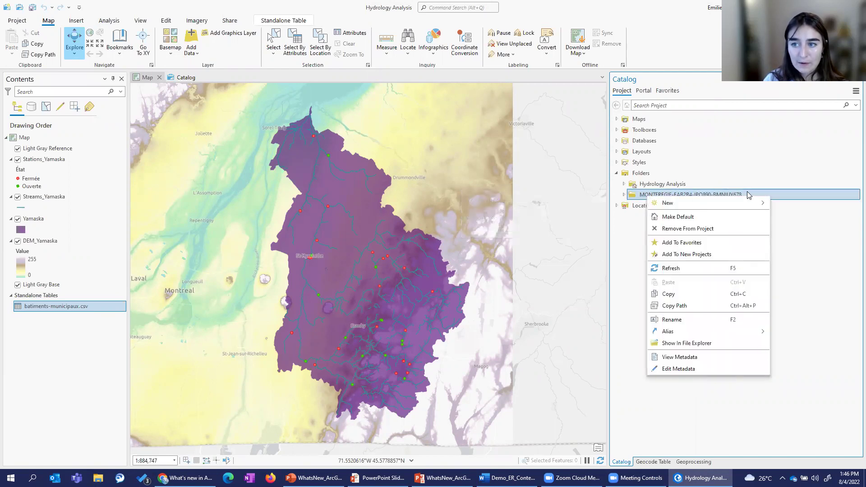
{"action": "mouse_move", "coordinate": [687, 333]}
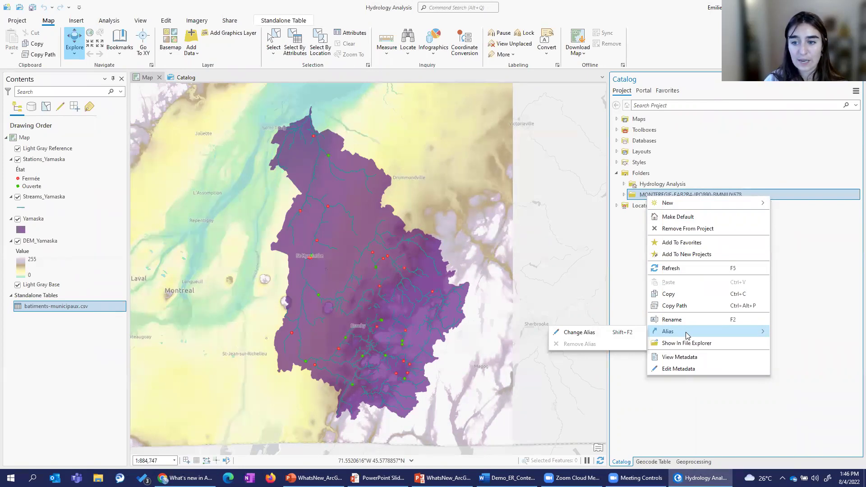
{"action": "left_click", "coordinate": [610, 336]}
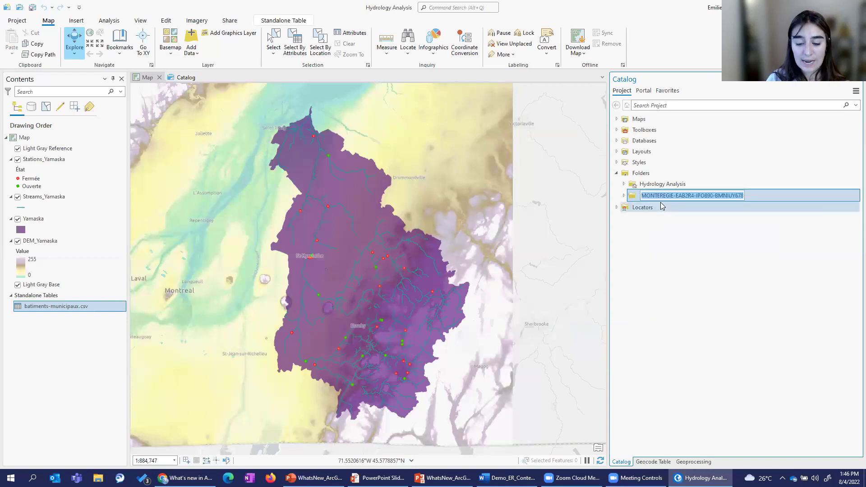
{"action": "type", "text": "Monte"}
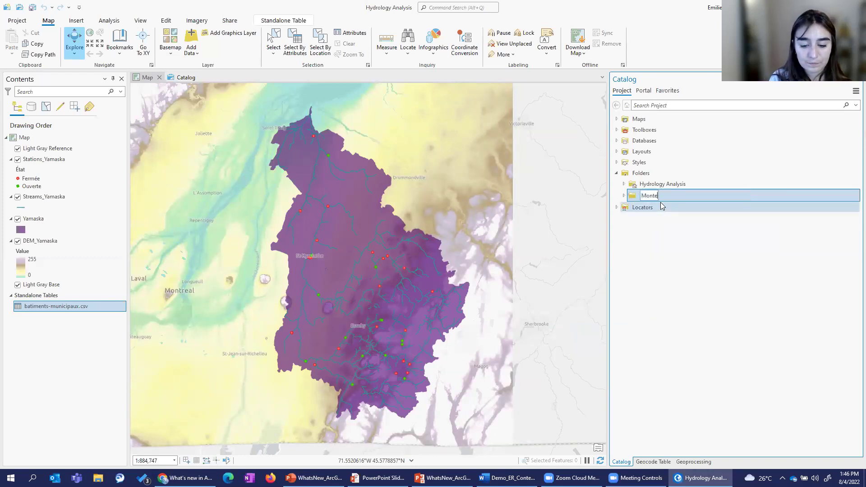
{"action": "type", "text": "regie Data"}
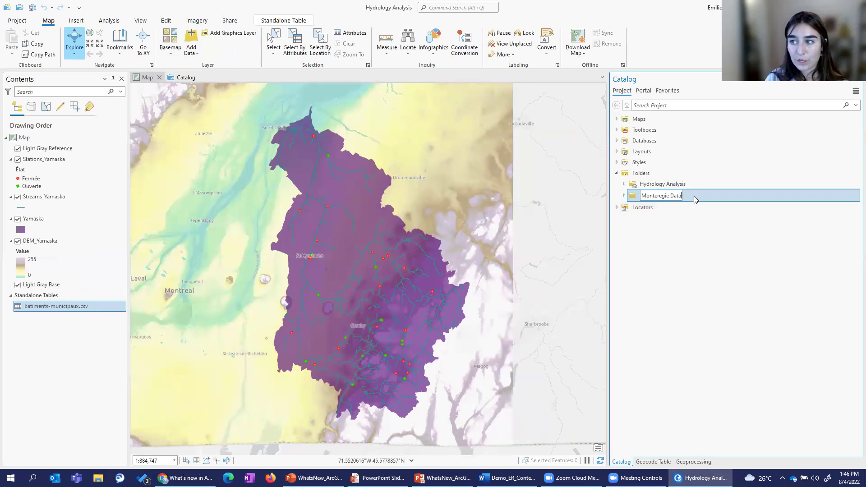
{"action": "key", "text": "Return"}
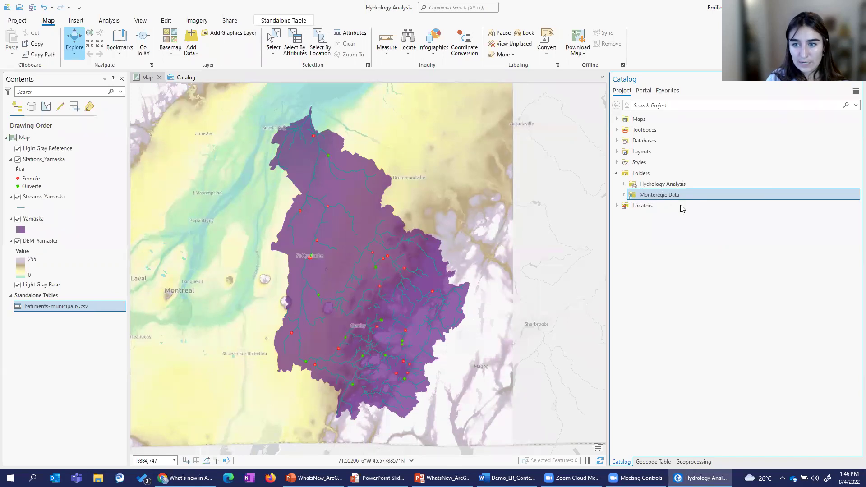
{"action": "mouse_move", "coordinate": [669, 195]}
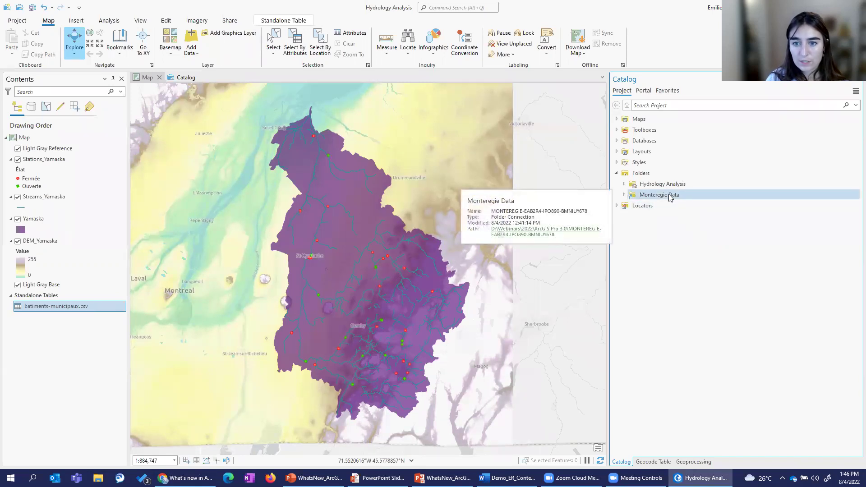
- Move the PopulationChange_20162021 feature class into the Demographics feature dataset of Hydrology Analysis.gdb, and check its new location
{"action": "left_click", "coordinate": [639, 185]}
{"action": "left_click", "coordinate": [624, 184]}
{"action": "left_click", "coordinate": [643, 195]}
{"action": "left_click", "coordinate": [631, 195]}
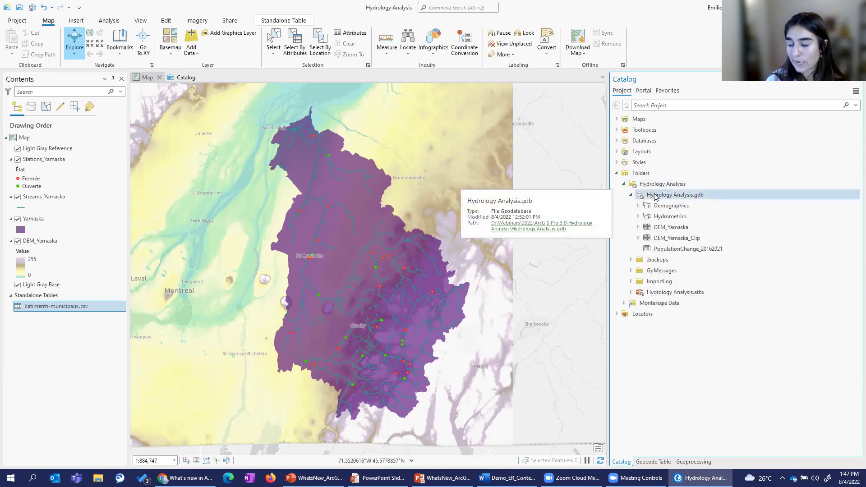
{"action": "left_click", "coordinate": [681, 249]}
{"action": "left_click_drag", "start_coordinate": [681, 251], "coordinate": [678, 206]}
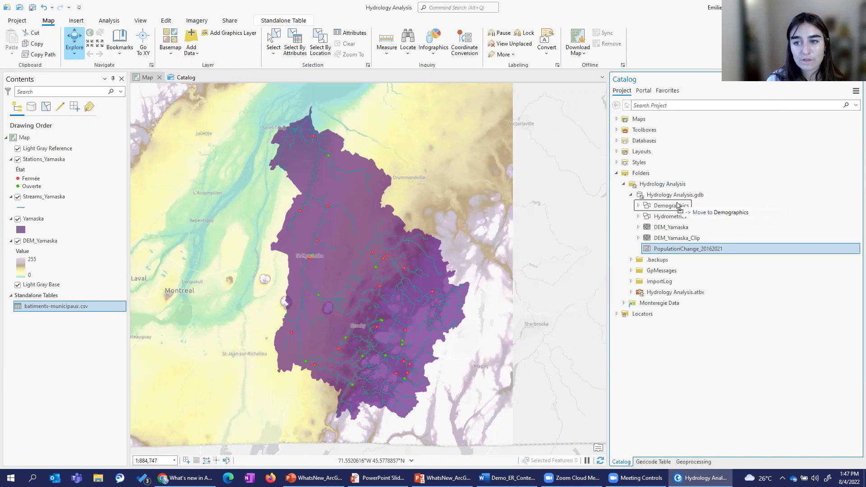
{"action": "left_click_drag", "start_coordinate": [678, 206], "coordinate": [681, 202]}
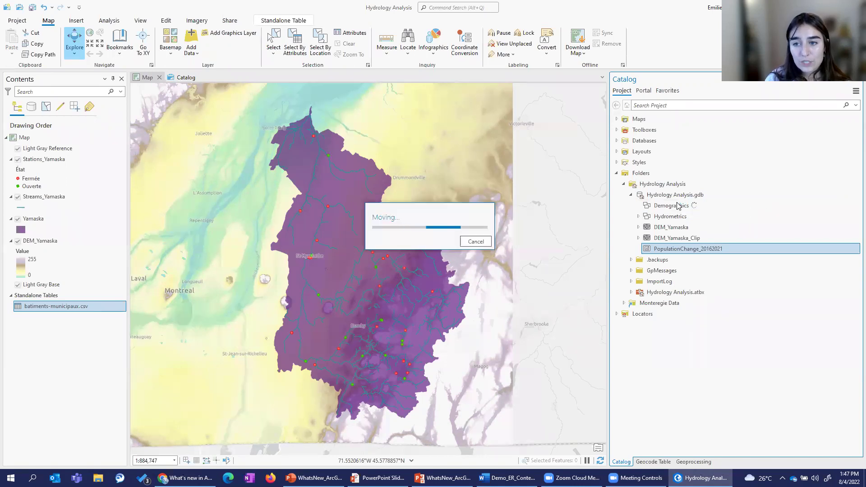
{"action": "left_click", "coordinate": [638, 206]}
{"action": "mouse_move", "coordinate": [687, 214]}
{"action": "left_mouse_down"}
{"action": "mouse_move", "coordinate": [688, 200]}
{"action": "mouse_move", "coordinate": [686, 220]}
{"action": "left_mouse_up"}
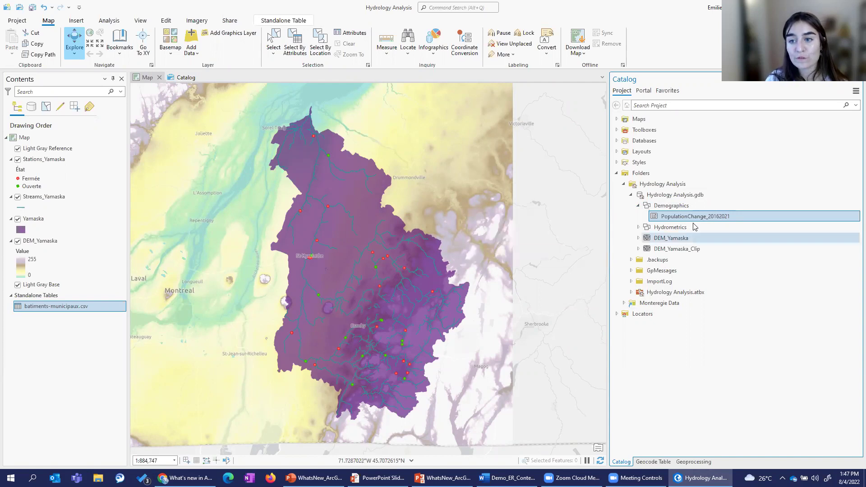
{"action": "mouse_move", "coordinate": [706, 219]}
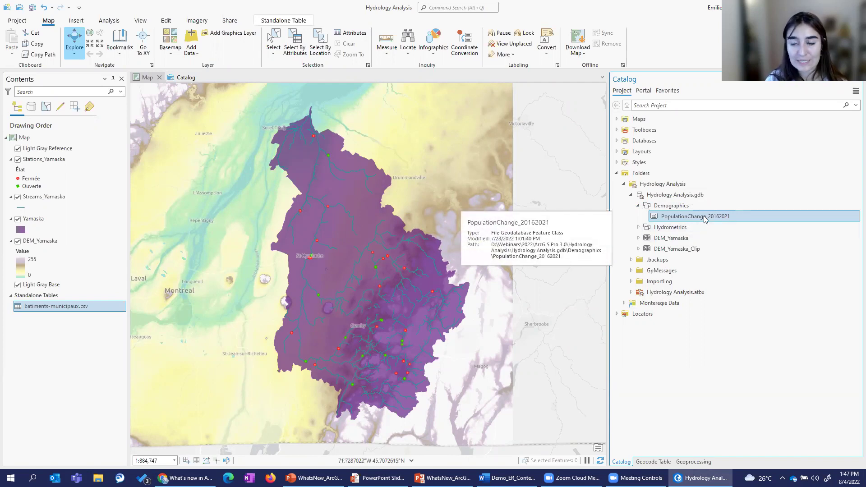
- Open the PopulationChange_20162021 attribute table directly from the Catalog to view its records, then close it and collapse the Demographics dataset
{"action": "right_click", "coordinate": [701, 217]}
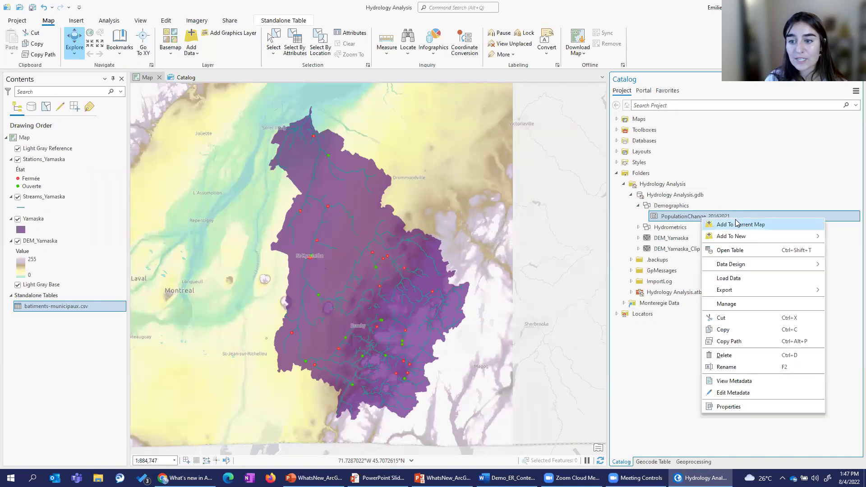
{"action": "left_click", "coordinate": [739, 252]}
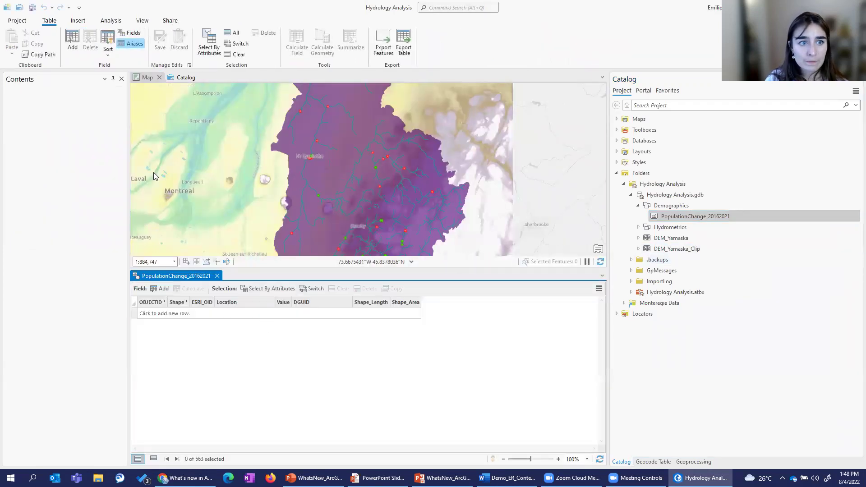
{"action": "left_click", "coordinate": [142, 78]}
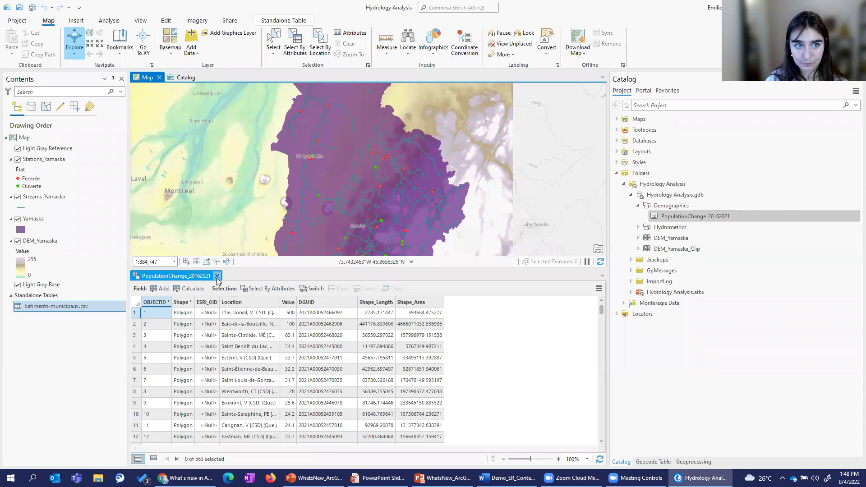
{"action": "left_click", "coordinate": [217, 277]}
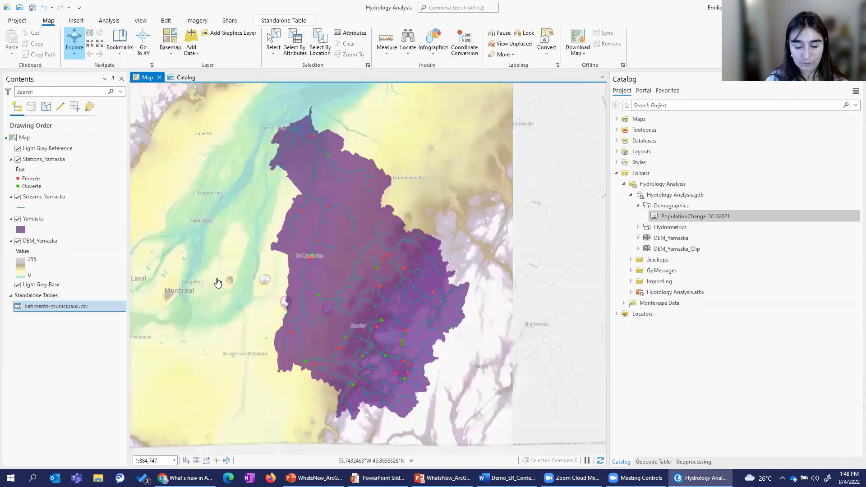
{"action": "left_click", "coordinate": [638, 205]}
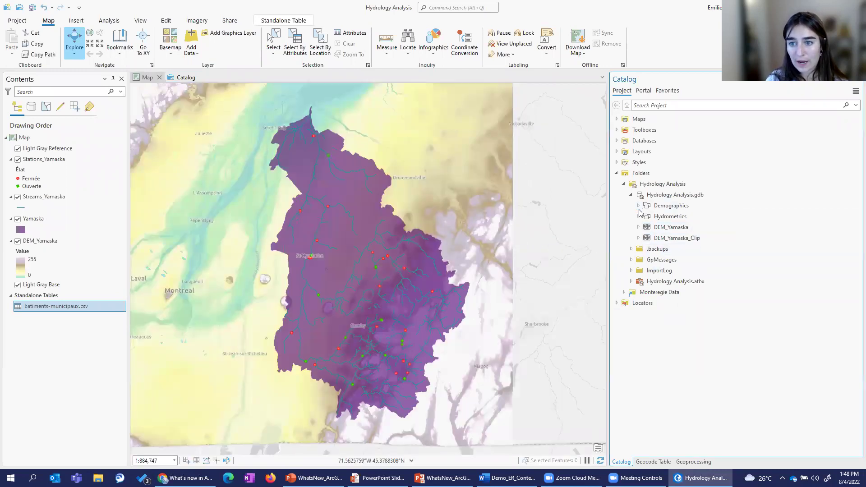
- Browse to the Hydrometrics dataset of Hydrology Analysis.gdb in the catalog view, and sort its items by size, then by modification date, newest first
{"action": "left_click", "coordinate": [187, 78]}
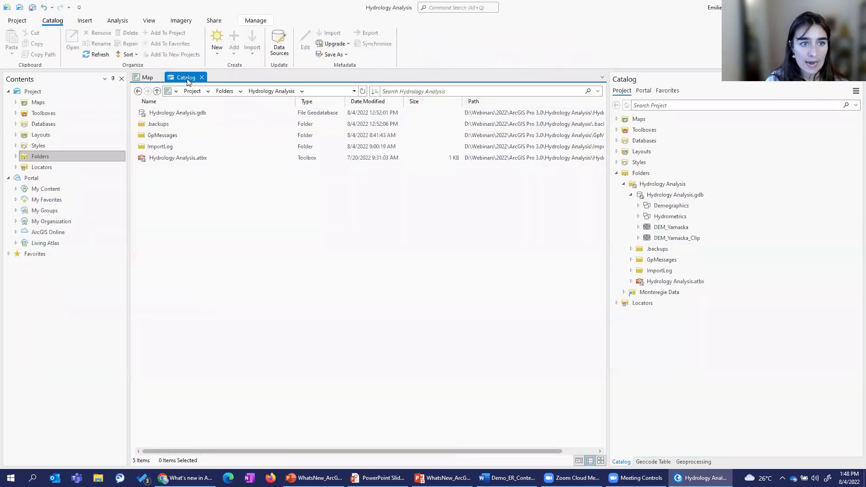
{"action": "double_click", "coordinate": [185, 113]}
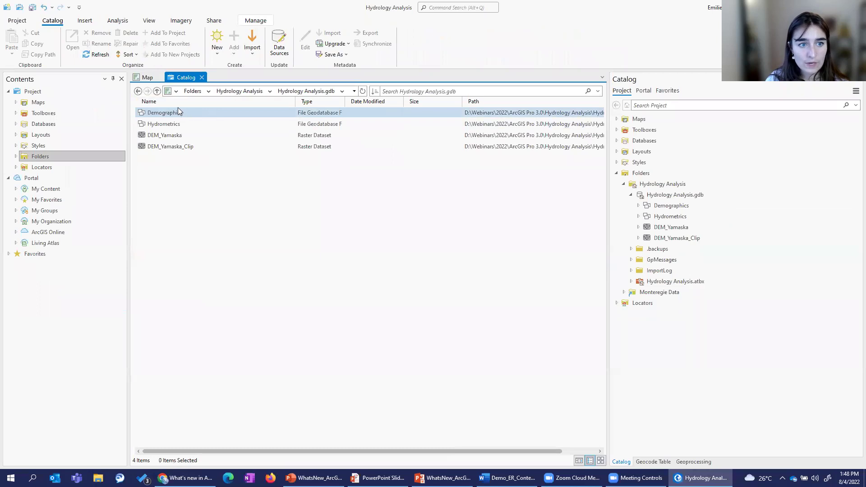
{"action": "double_click", "coordinate": [165, 123]}
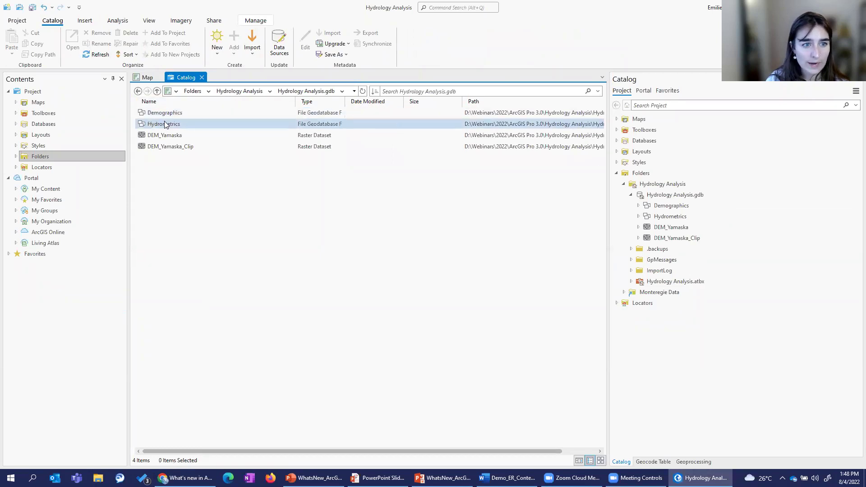
{"action": "left_click", "coordinate": [447, 103]}
{"action": "left_click", "coordinate": [446, 103]}
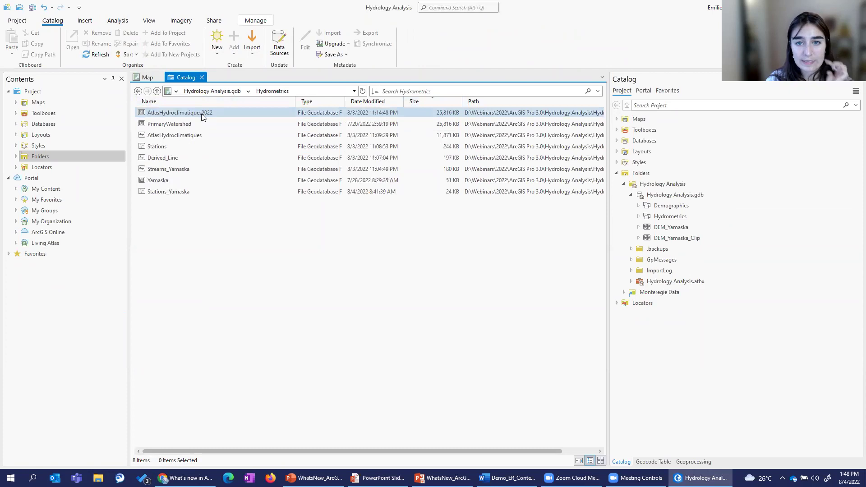
{"action": "left_click", "coordinate": [393, 104]}
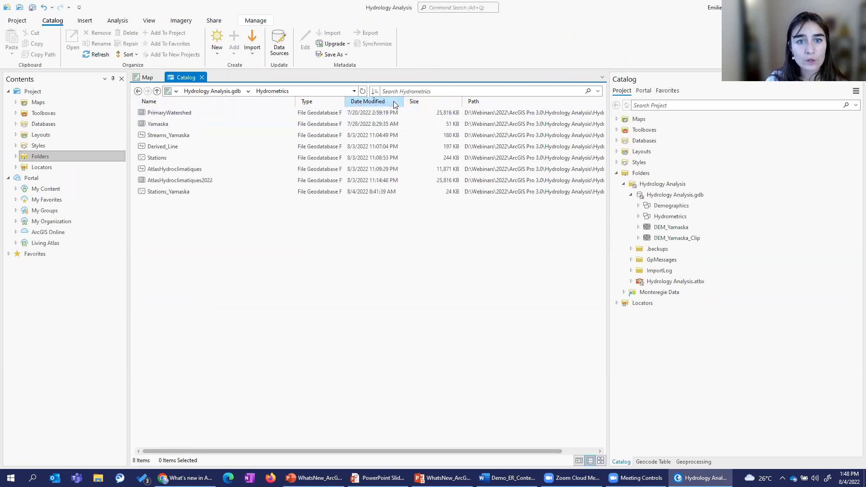
{"action": "left_click", "coordinate": [393, 104]}
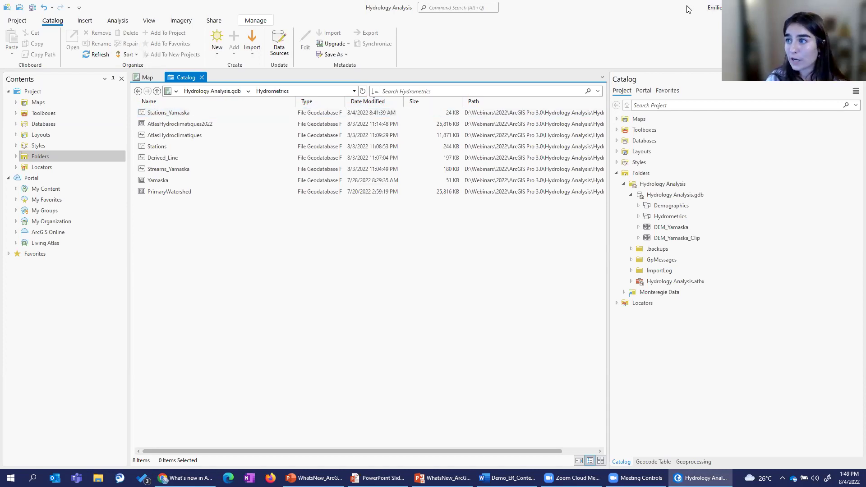
{"action": "key", "text": "alt+Tab"}
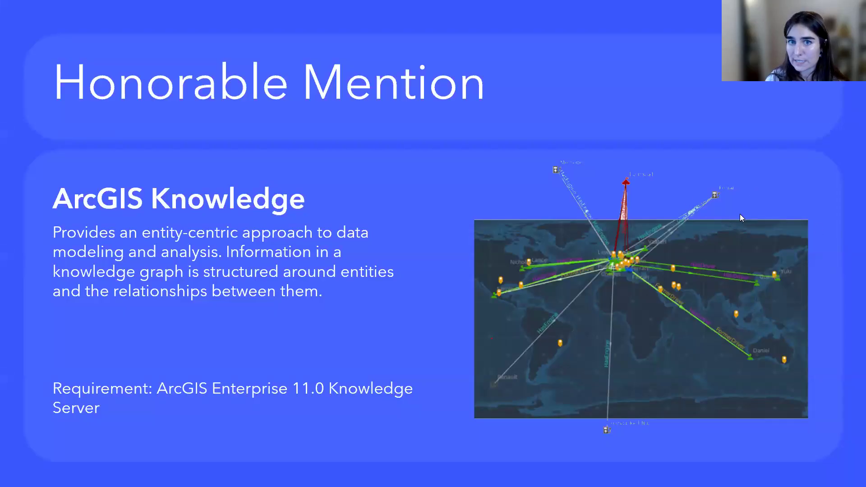
{"action": "left_click", "coordinate": [789, 175]}
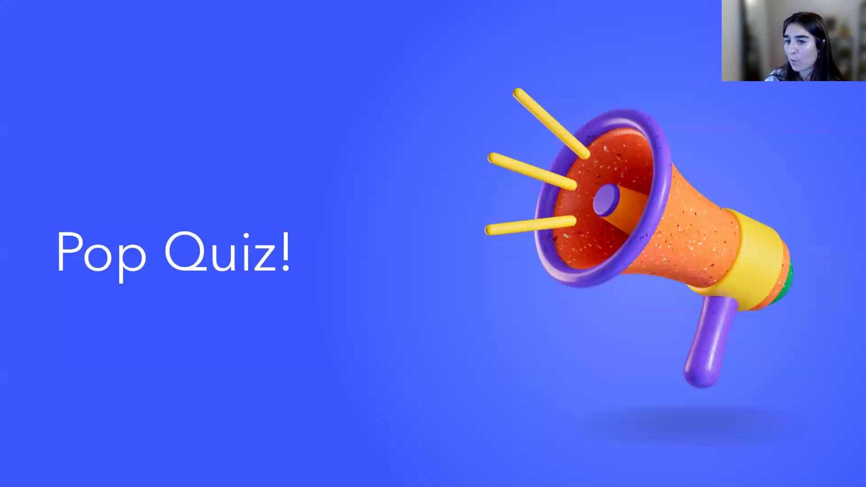
{"action": "key", "text": "Right"}
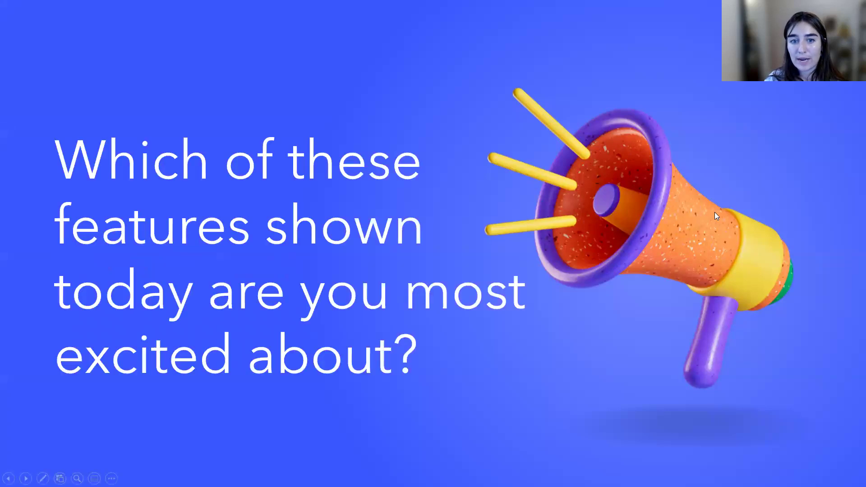